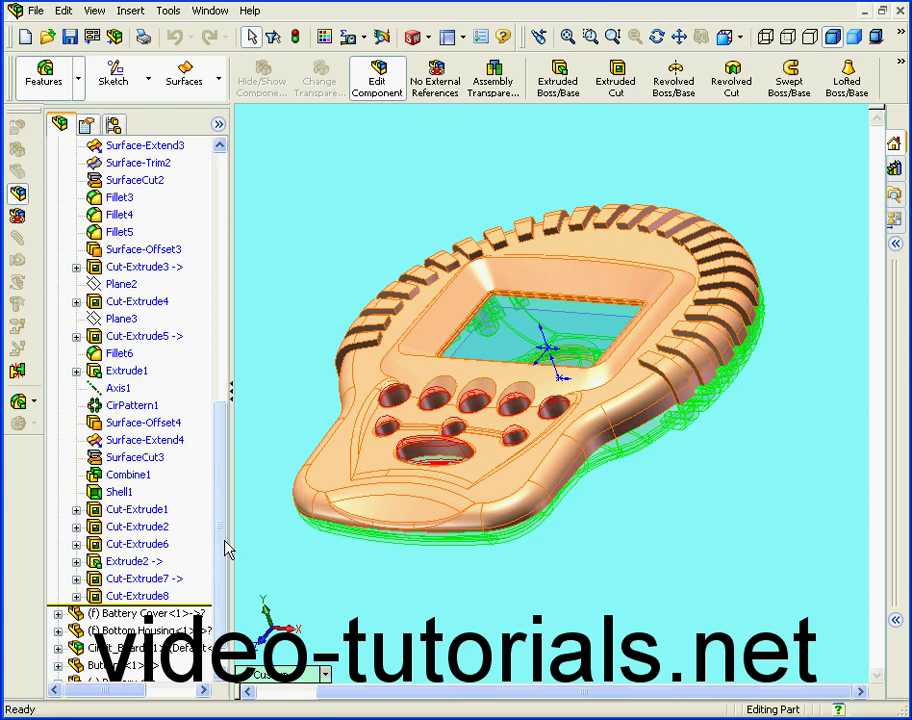
Step: Offset the sloped face surrounding the screen opening by 0.50 mm as a surface, with the offset direction reversed
left_click(447, 330)
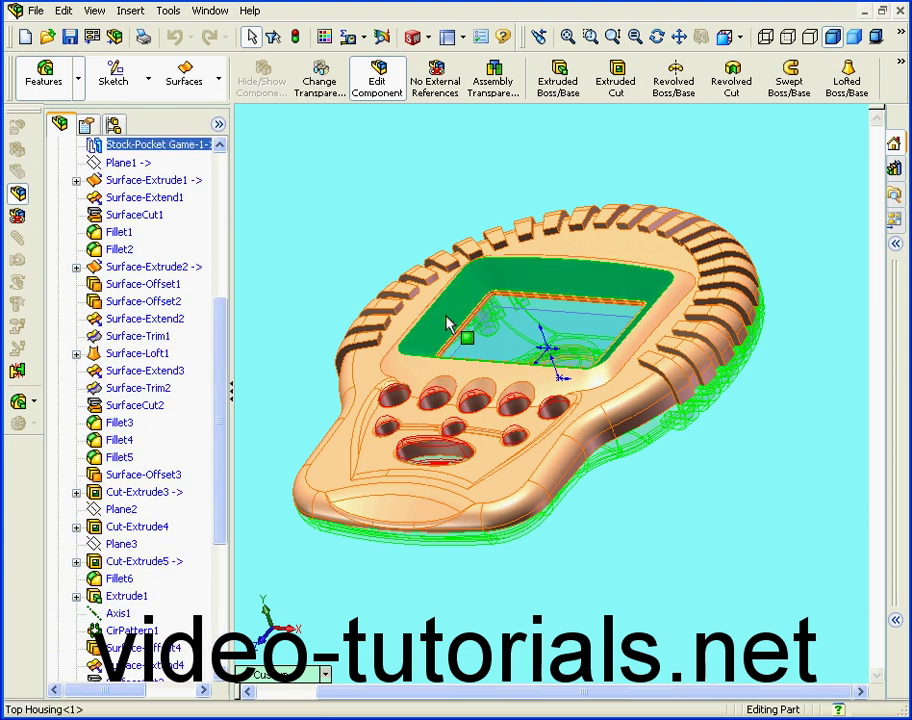
left_click(184, 75)
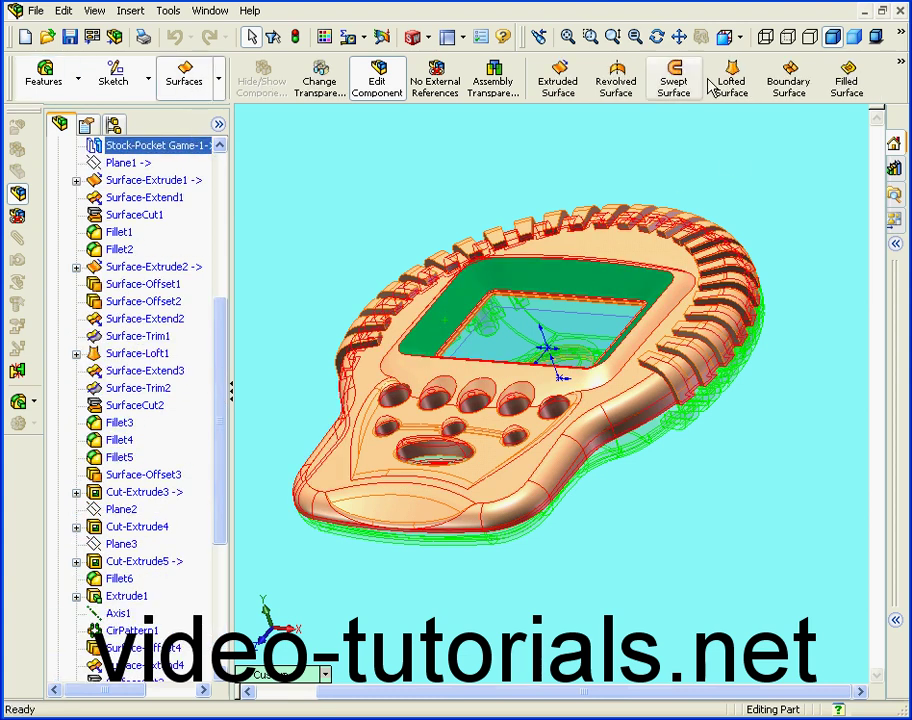
left_click(903, 66)
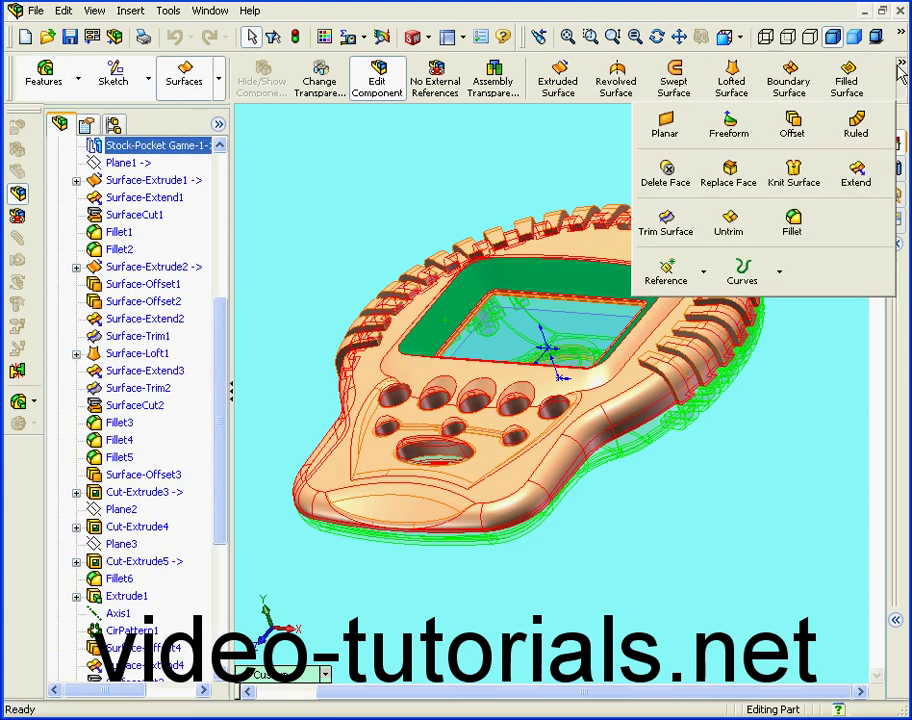
left_click(818, 152)
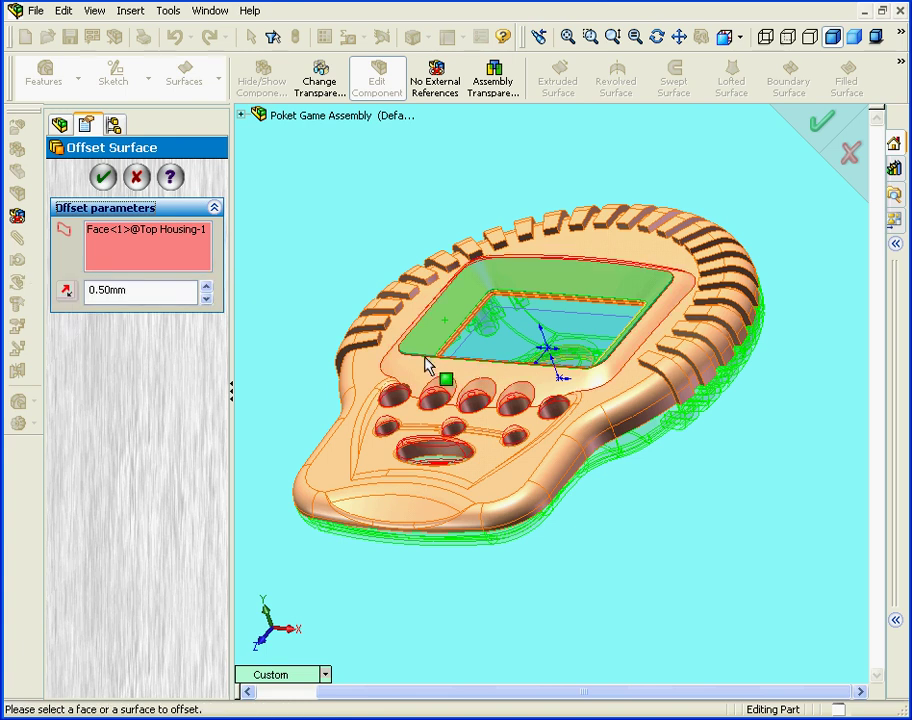
scroll(432, 366, "down", 5)
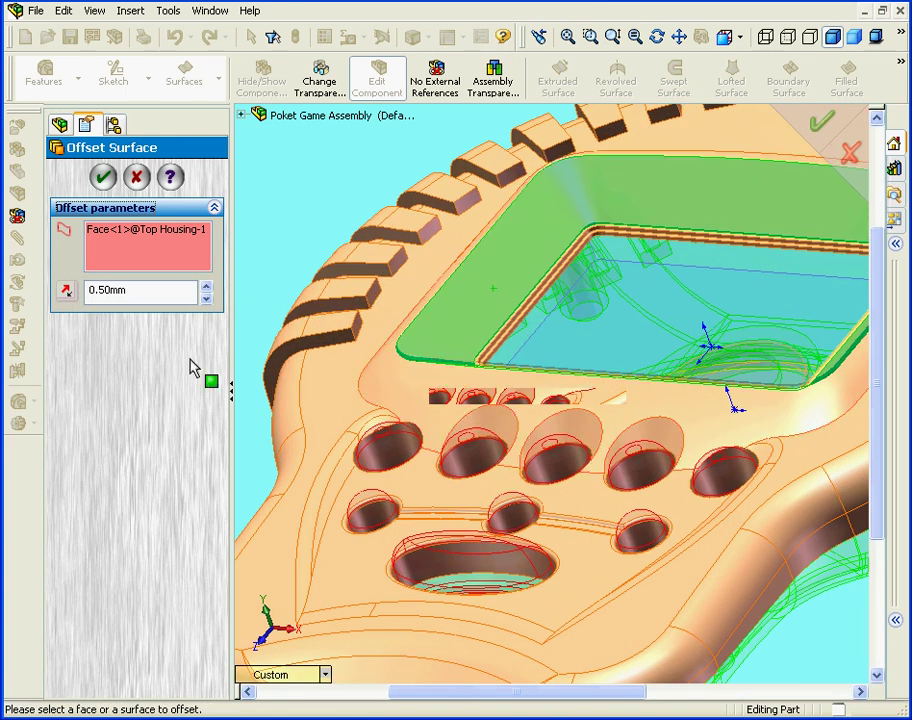
left_click(68, 293)
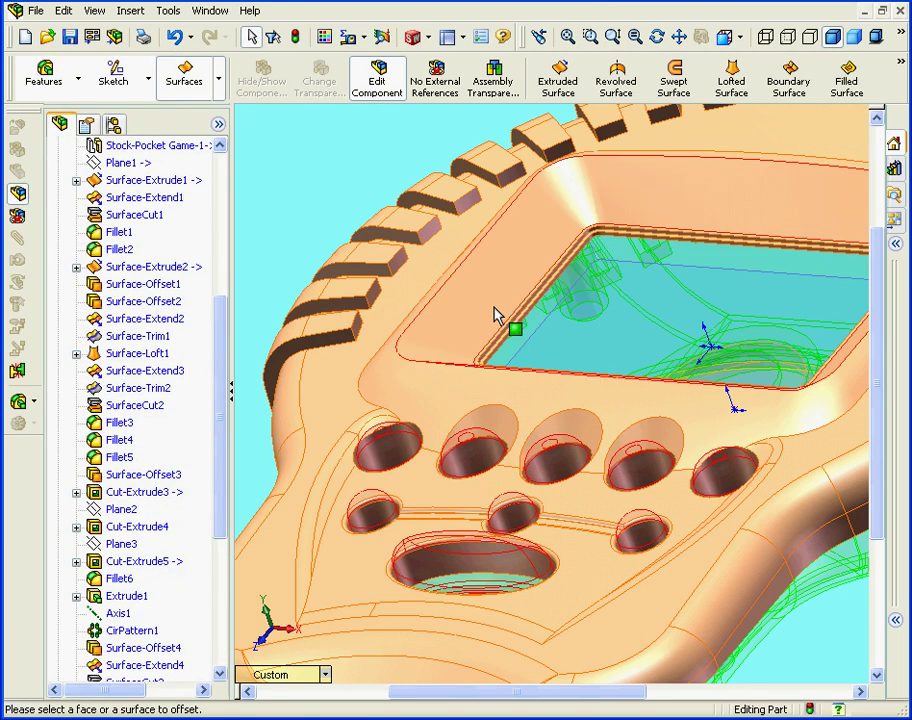
Step: Create a 0 mm offset surface from the narrow ledge face around the screen opening, removing the preselected surface from the selection
middle_click_drag(521, 353, 537, 414)
scroll(513, 407, "down", 8)
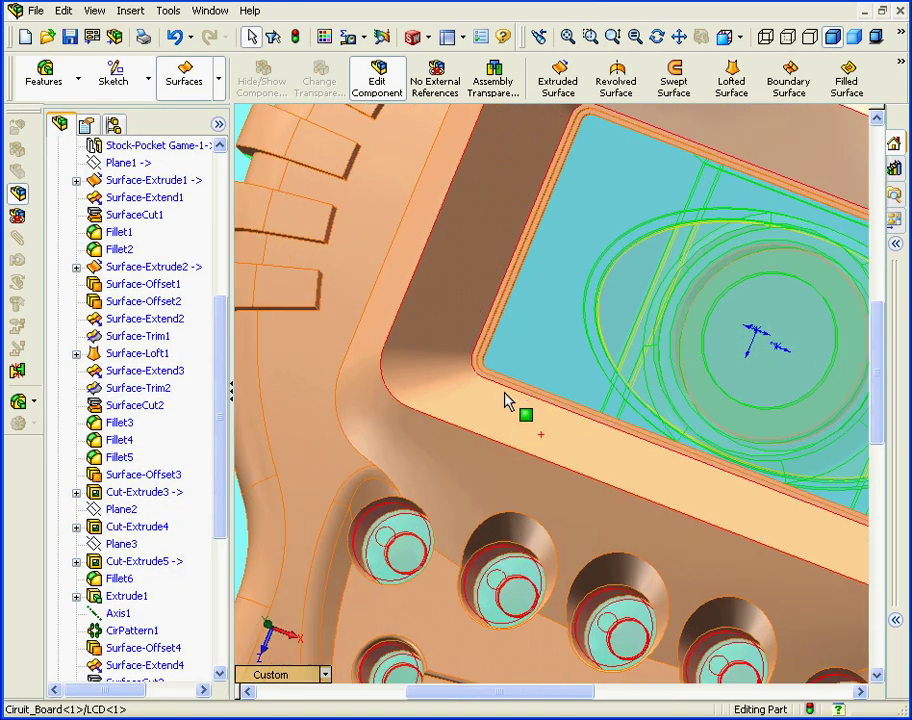
left_click(901, 66)
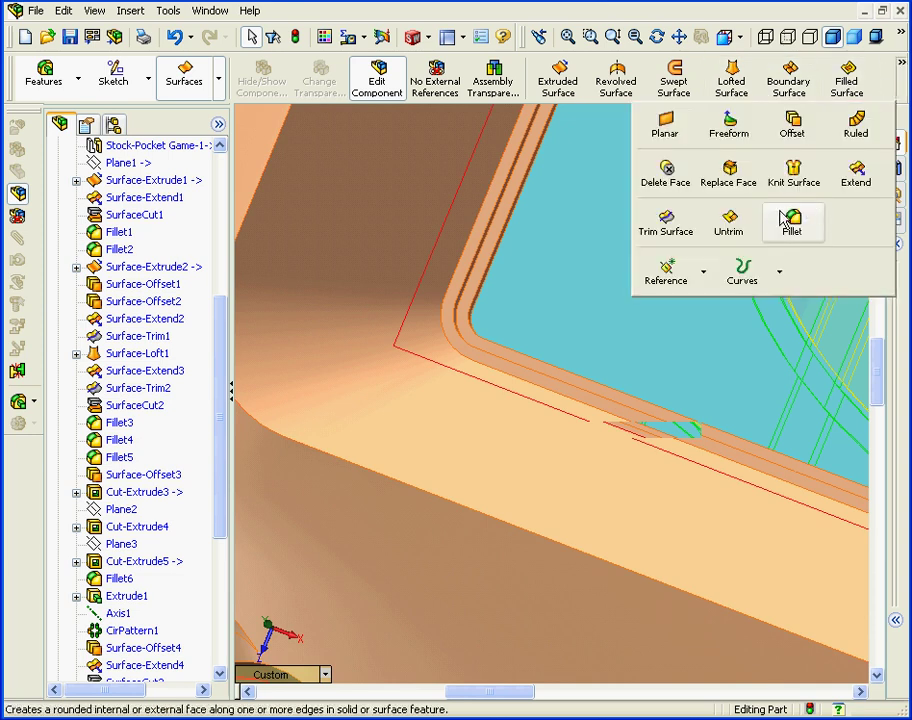
left_click(796, 135)
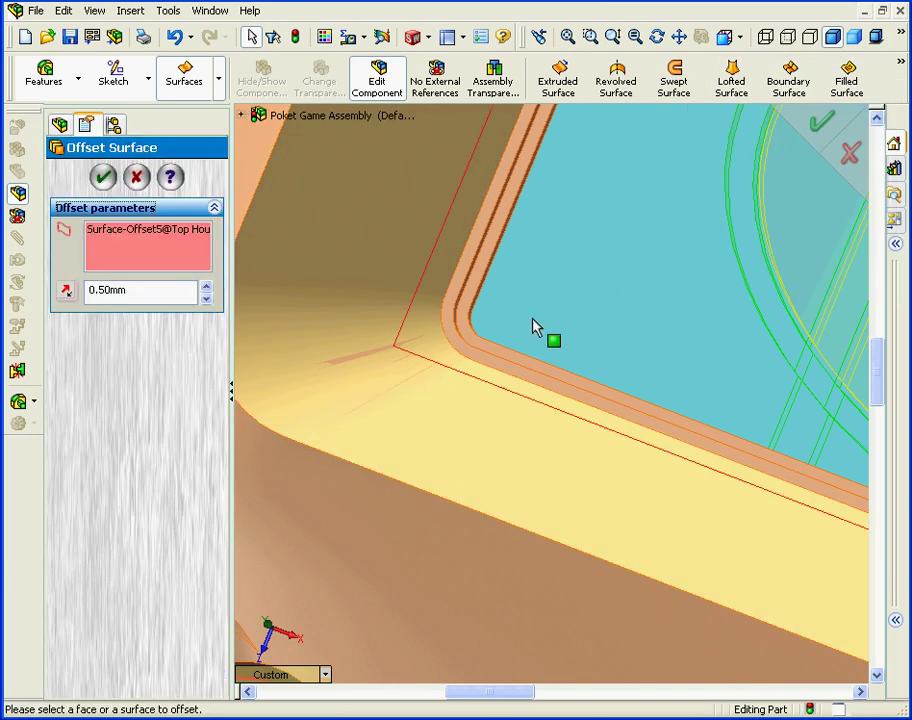
left_click(179, 234)
right_click(179, 236)
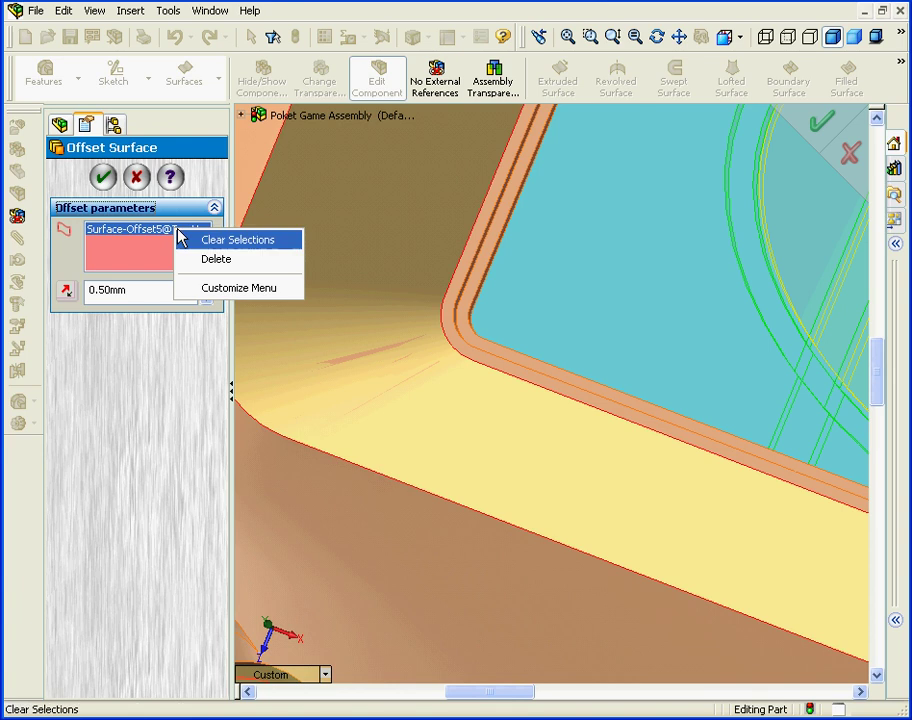
left_click(220, 262)
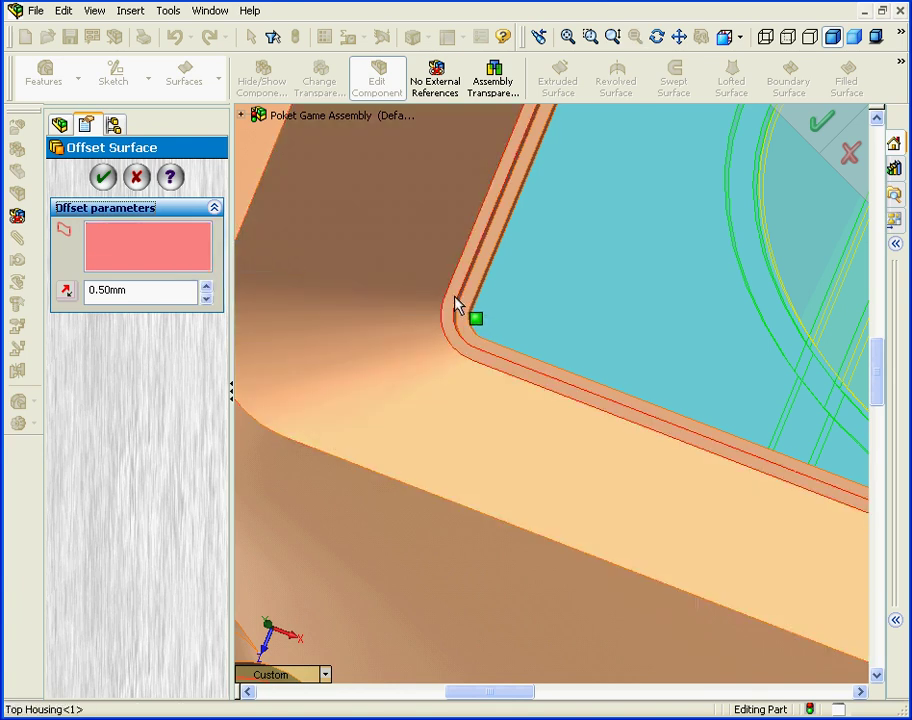
left_click(457, 305)
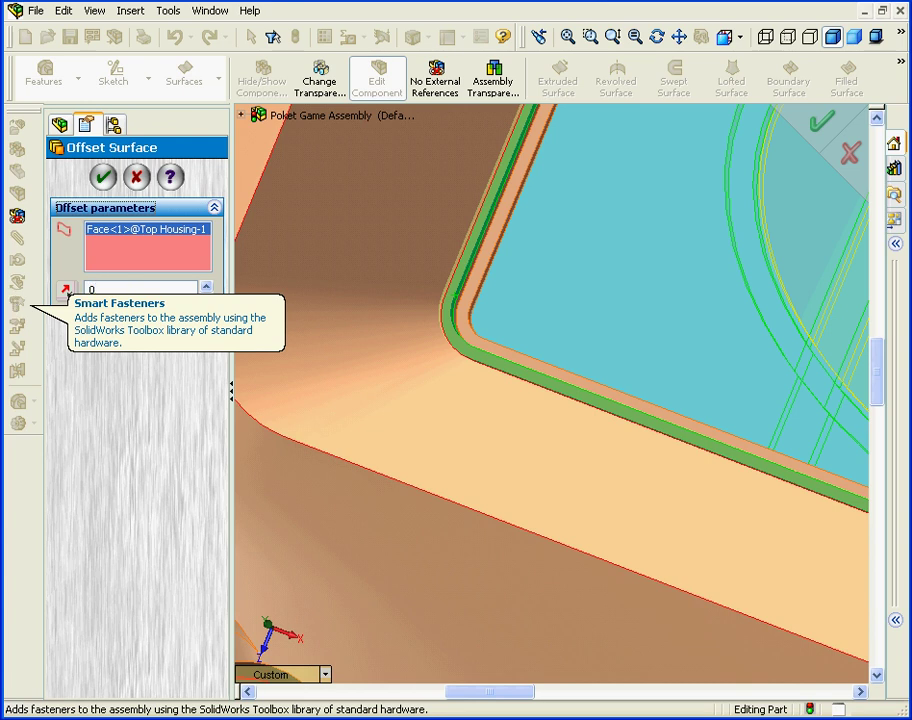
key("Return")
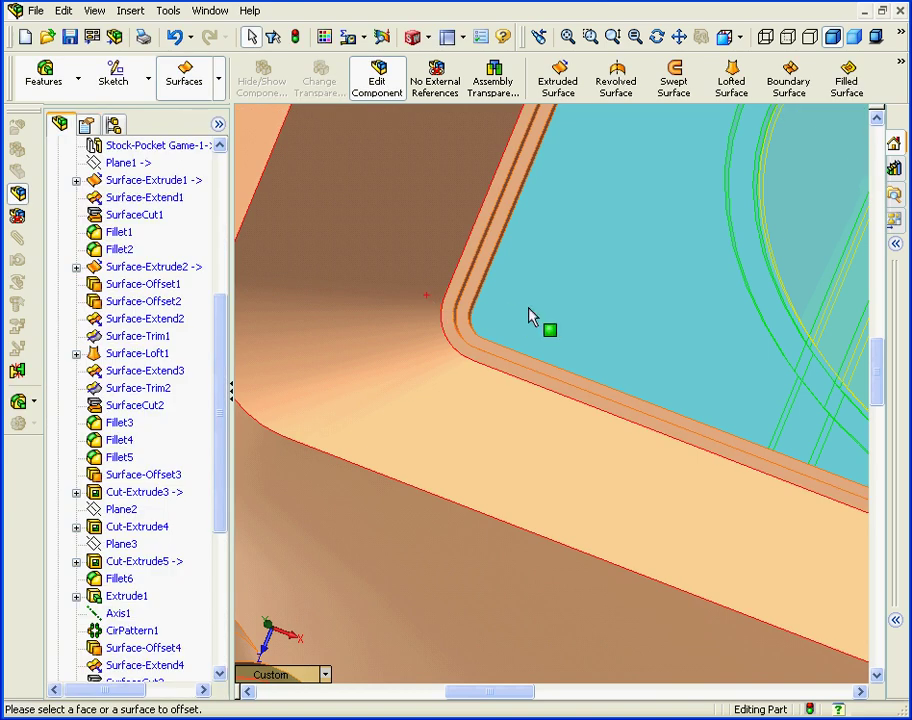
Step: Hide the Top Housing's solid body Cut-Extrude8 so only its surface bodies are displayed
scroll(538, 318, "up", 10)
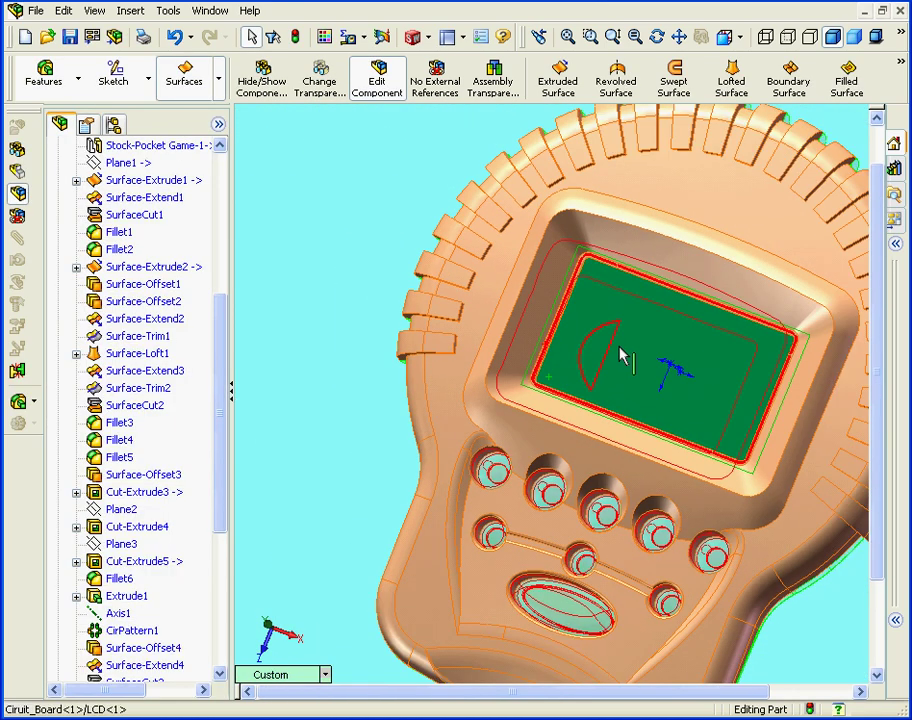
middle_click_drag(622, 357, 631, 332)
scroll(222, 330, "up", 5)
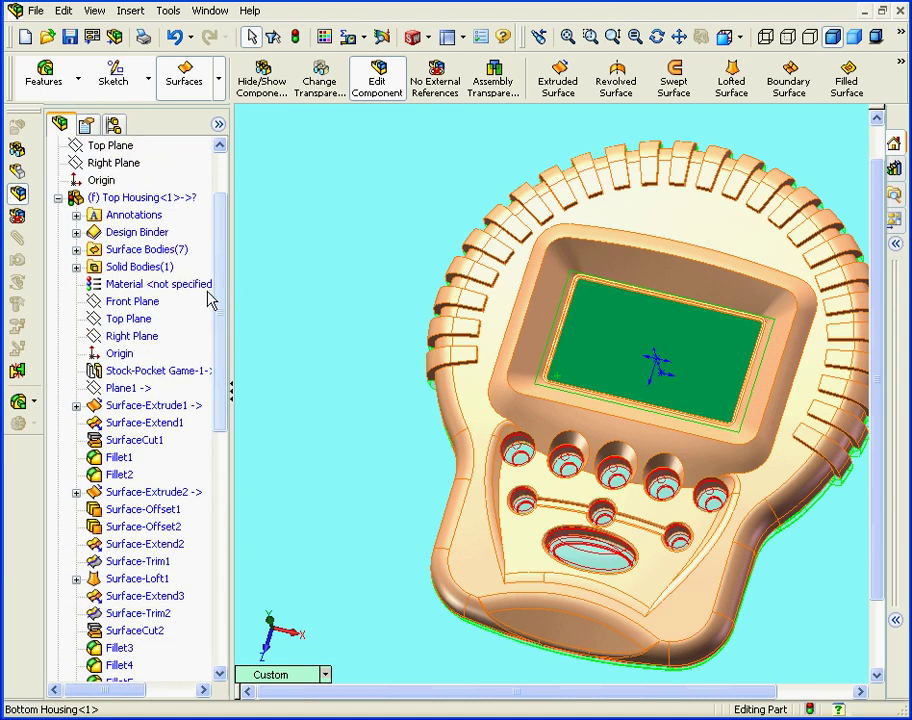
left_click(110, 267)
left_click(77, 268)
left_click(137, 287)
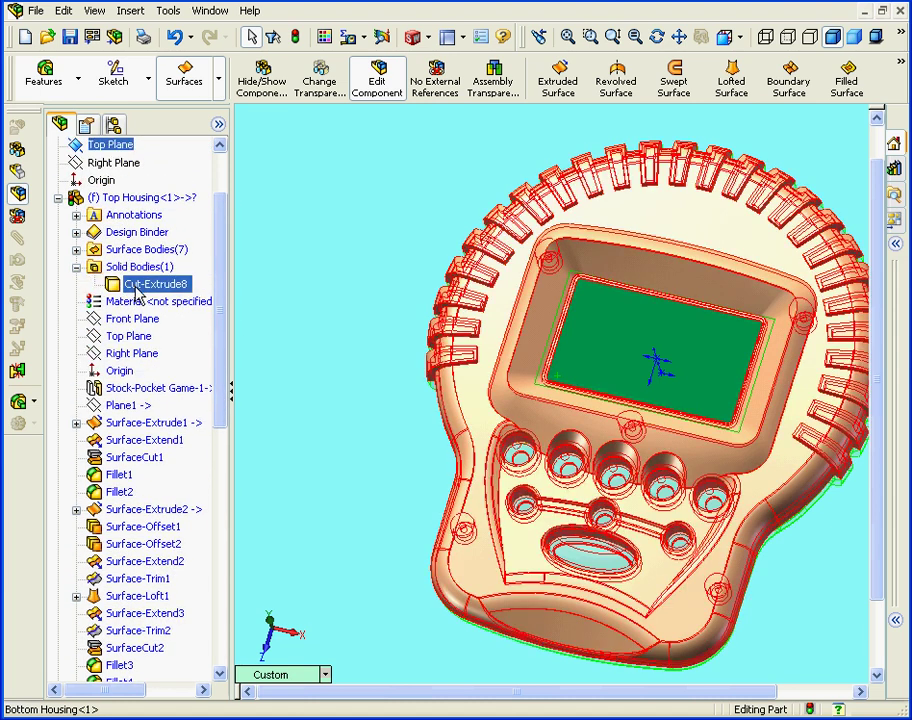
right_click(137, 287)
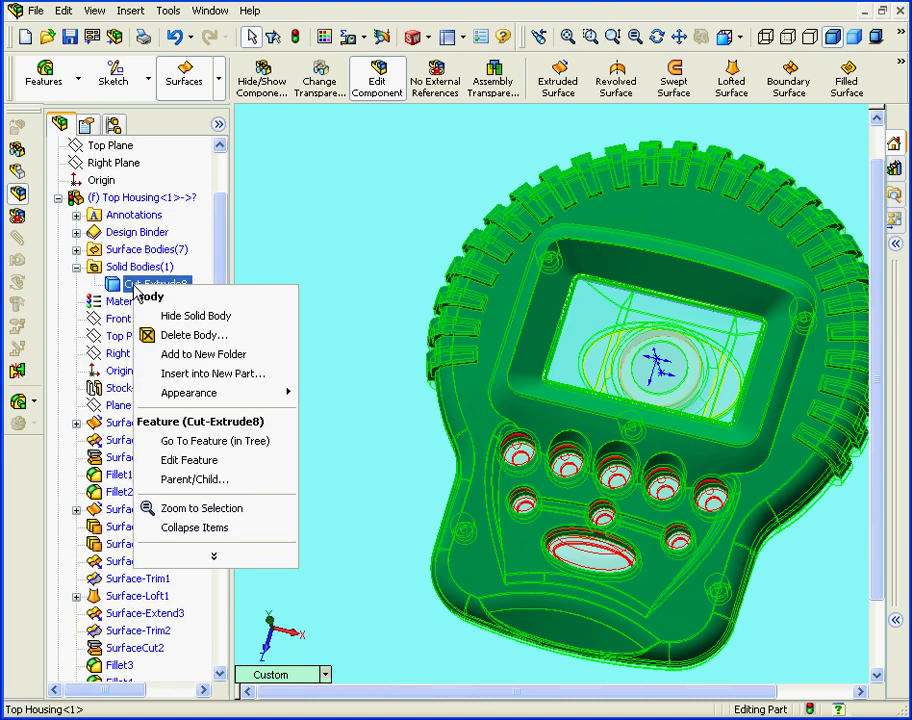
left_click(210, 315)
Step: Extend the outer edge of the narrow ledge surface up to the sloped offset surface, using the same-surface extension type
scroll(572, 358, "down", 5)
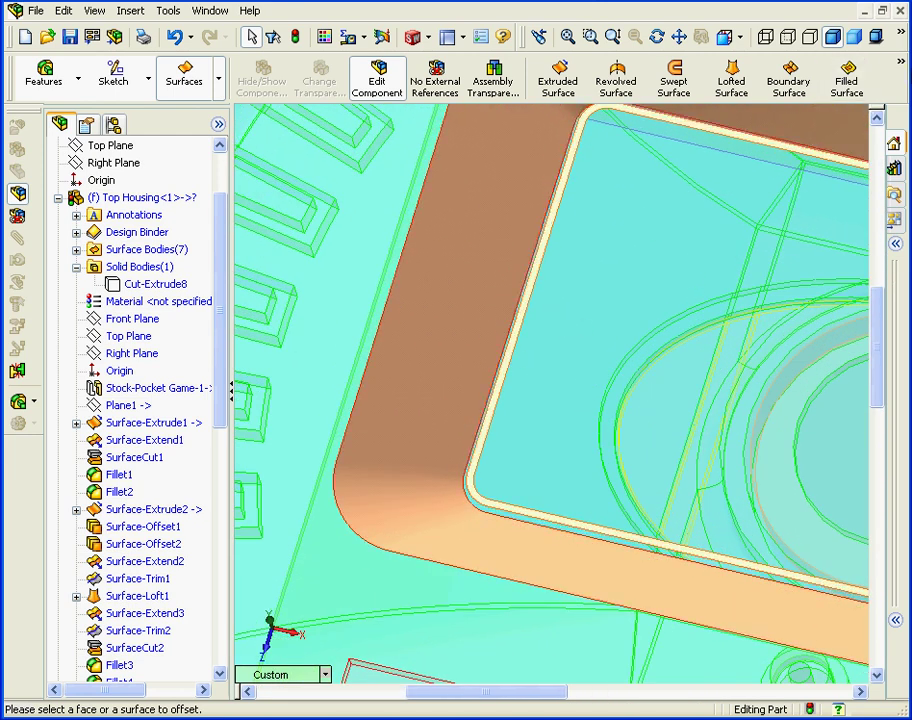
left_click(900, 64)
left_click(862, 184)
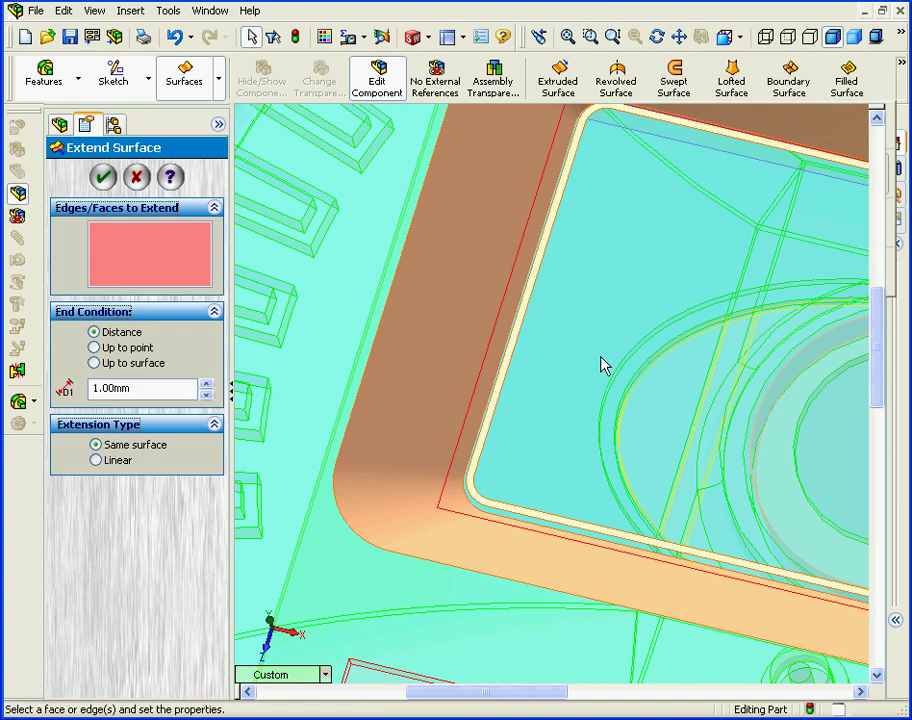
left_click(472, 498)
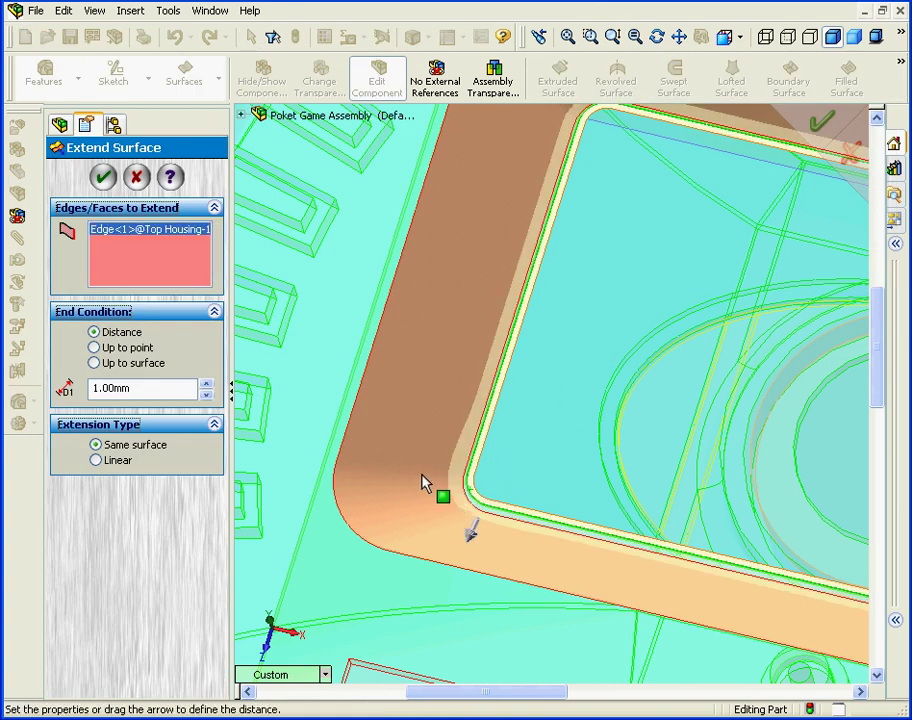
left_click(94, 363)
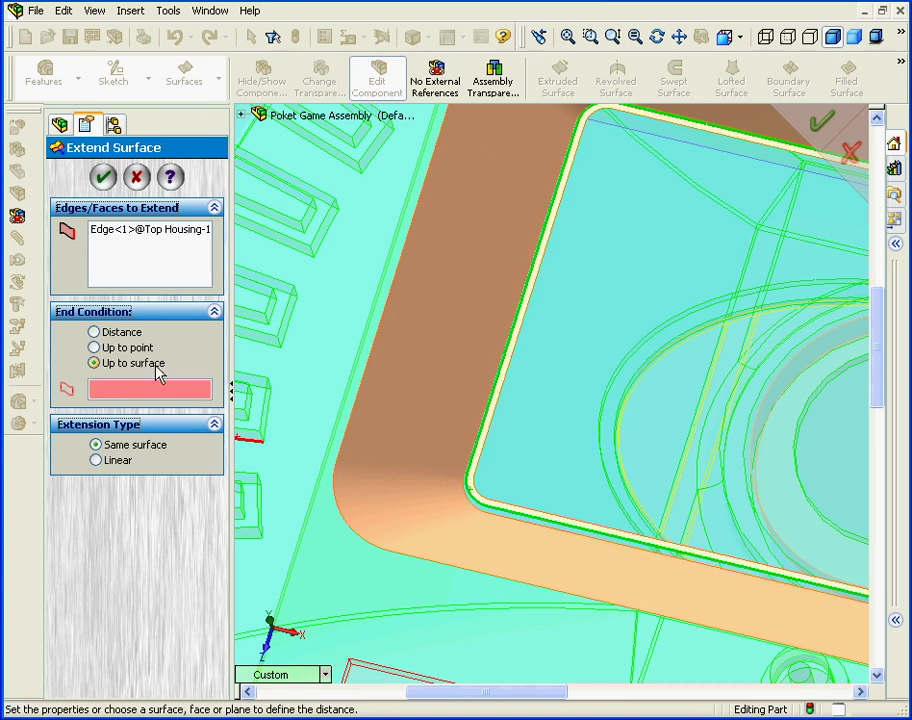
left_click(449, 413)
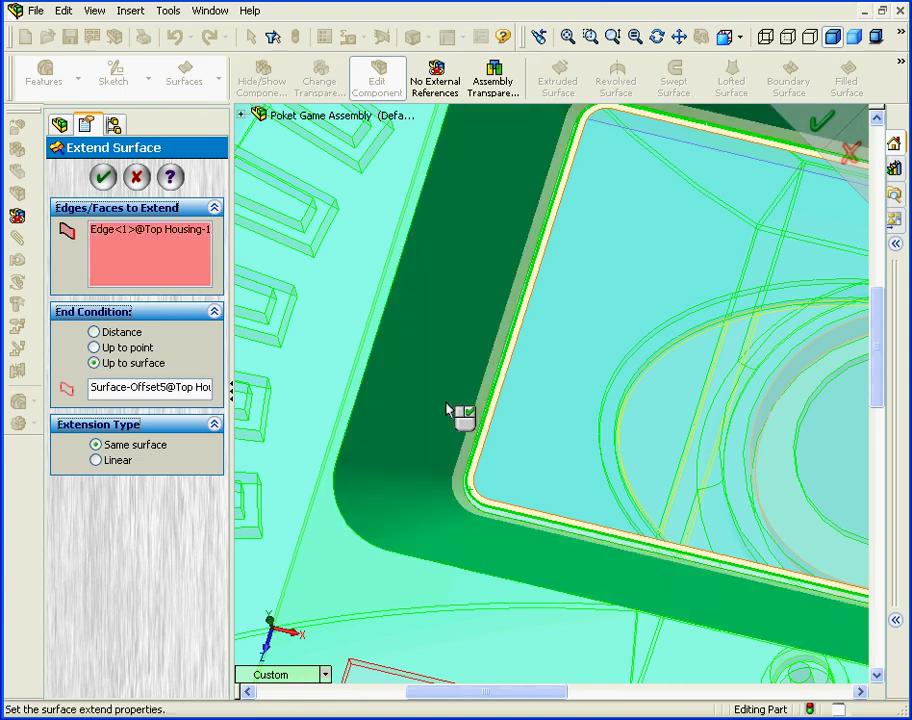
left_click(110, 182)
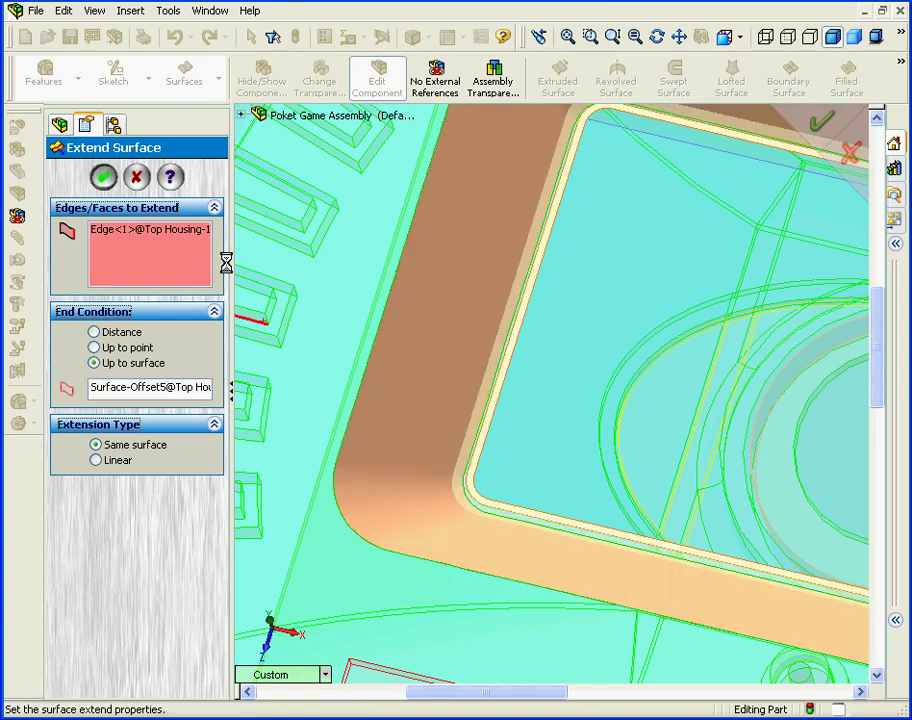
Step: Fill the screen opening with a planar surface bounded by the inner edge of the extended ledge surface
left_click(901, 66)
left_click(661, 136)
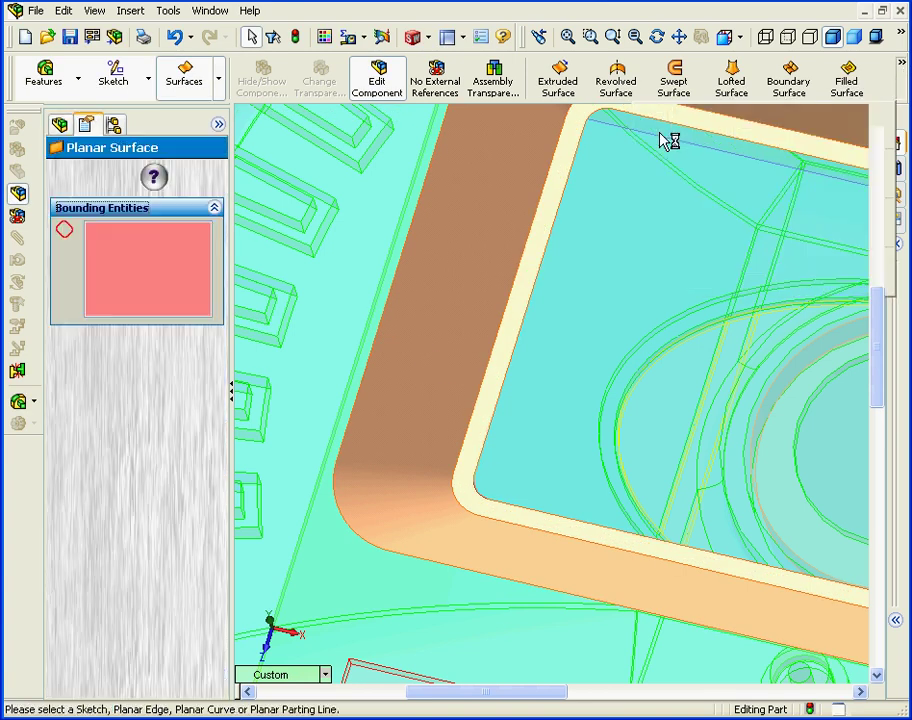
left_click(517, 358)
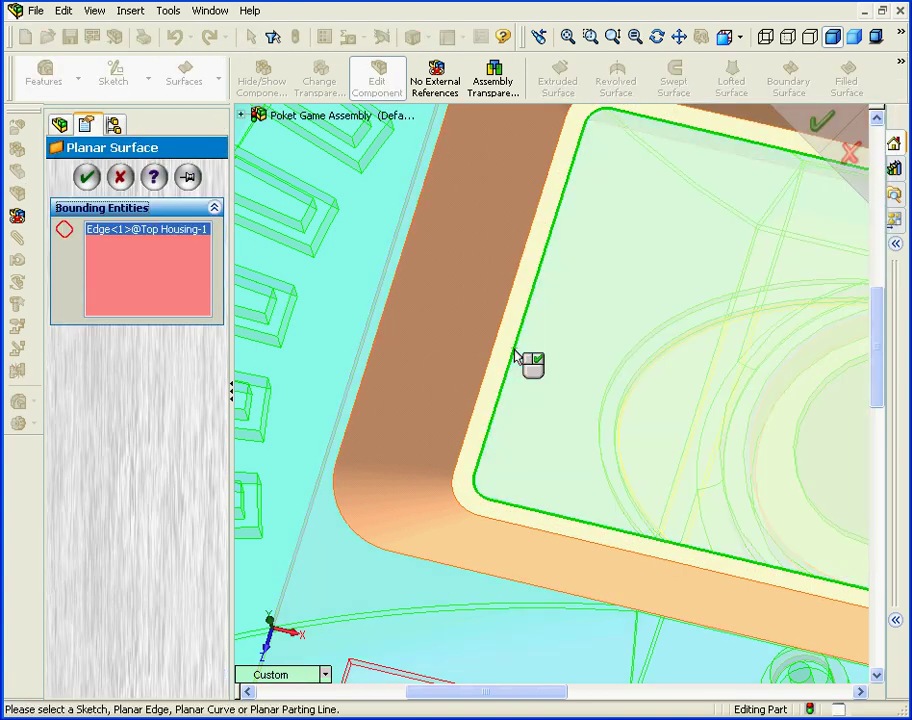
left_click(120, 181)
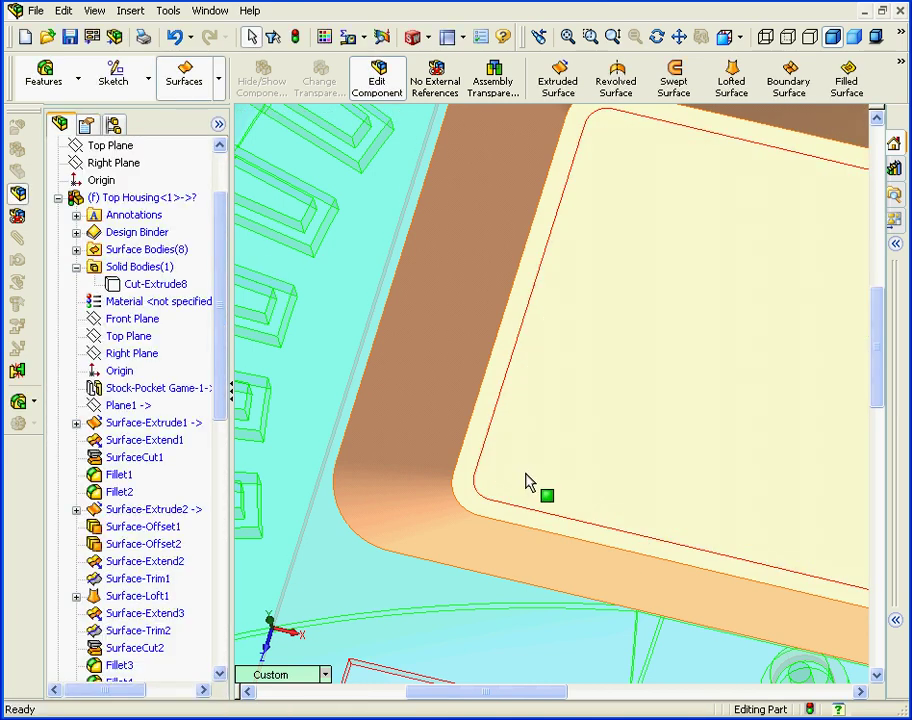
Step: Knit the planar surface and the extended ledge surface together without forming a solid
left_click(902, 68)
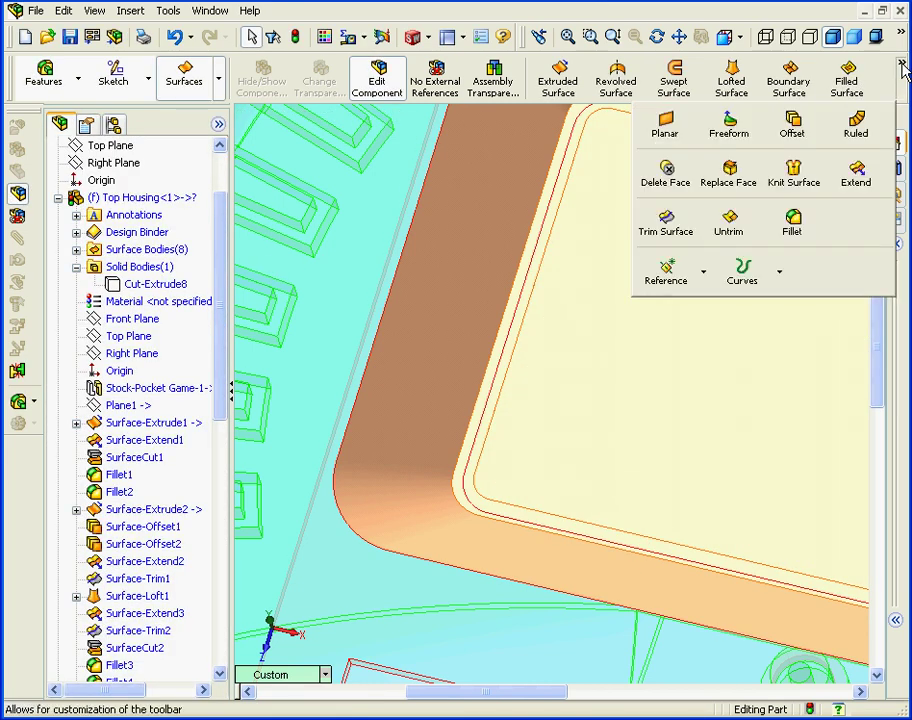
left_click(806, 183)
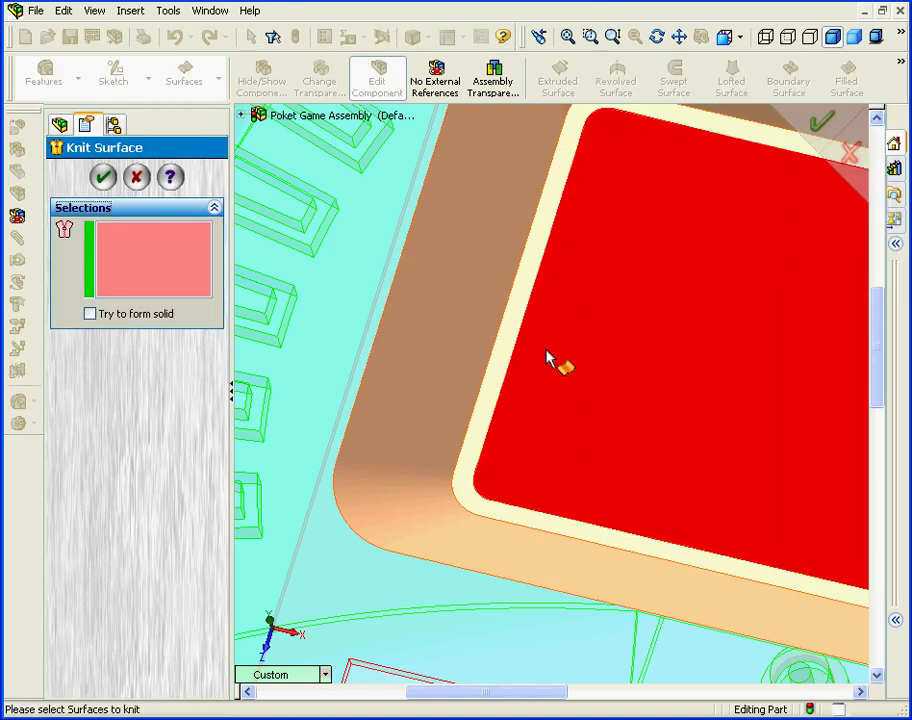
left_click(548, 360)
left_click(478, 347)
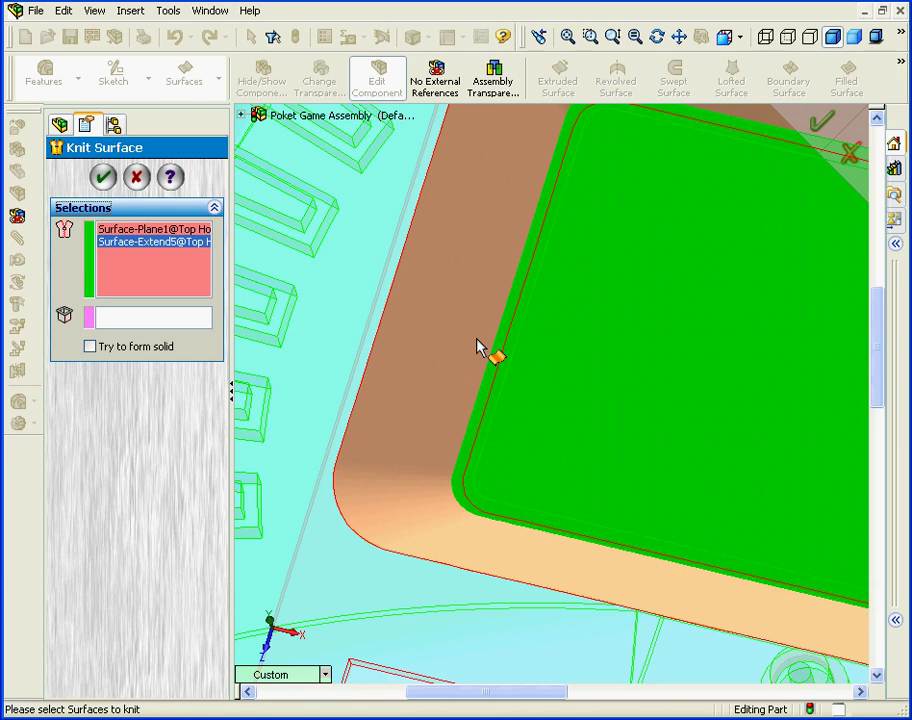
left_click(103, 178)
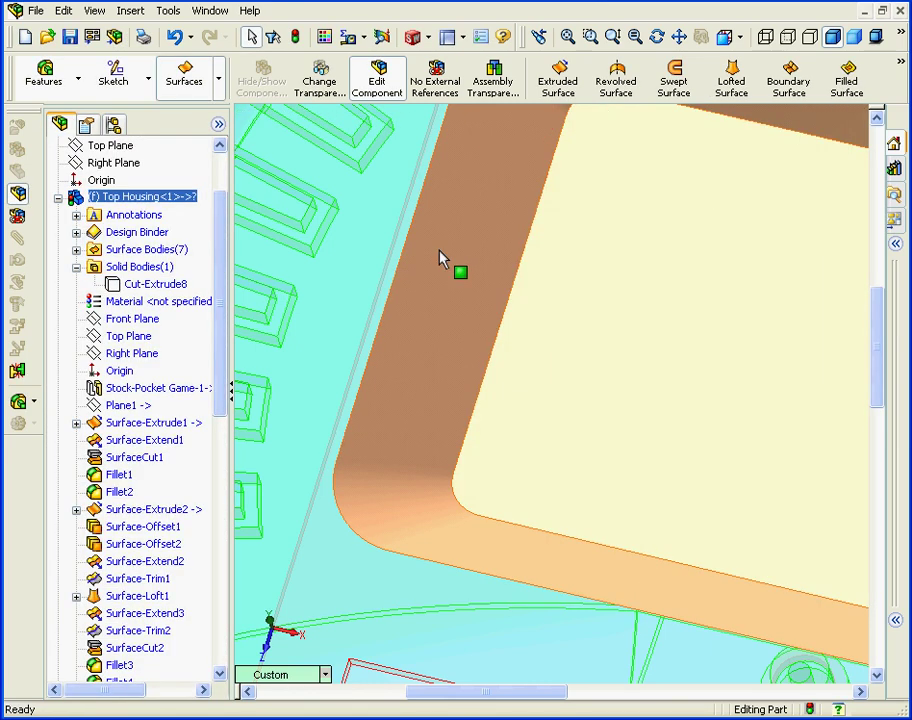
Step: Mutually trim the knitted surface and the sloped offset surface, keeping the sloped recess wall and the flat screen area
mouse_move(902, 72)
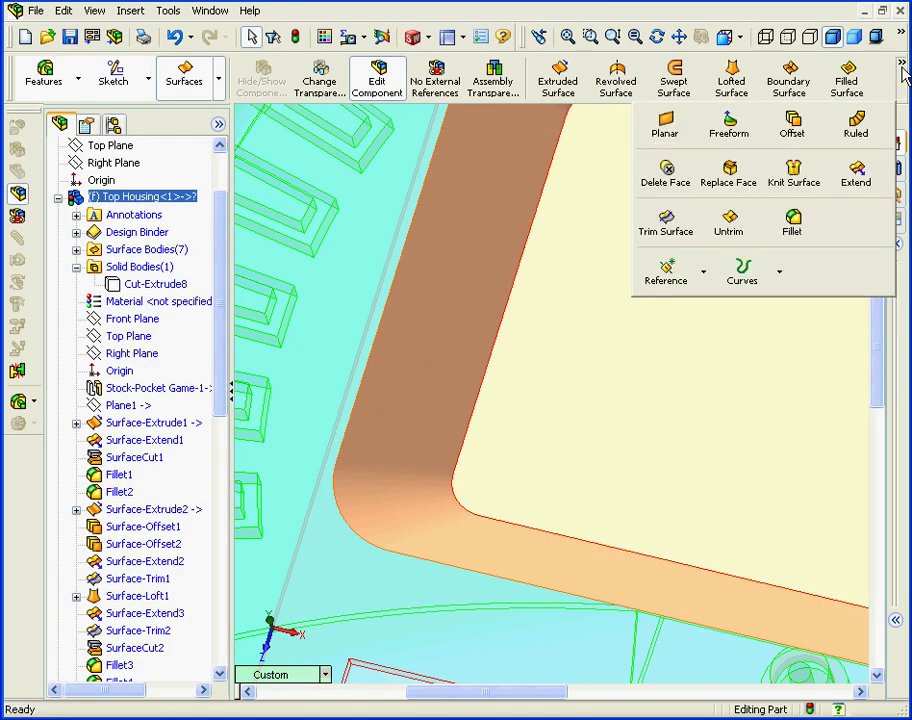
left_click(664, 222)
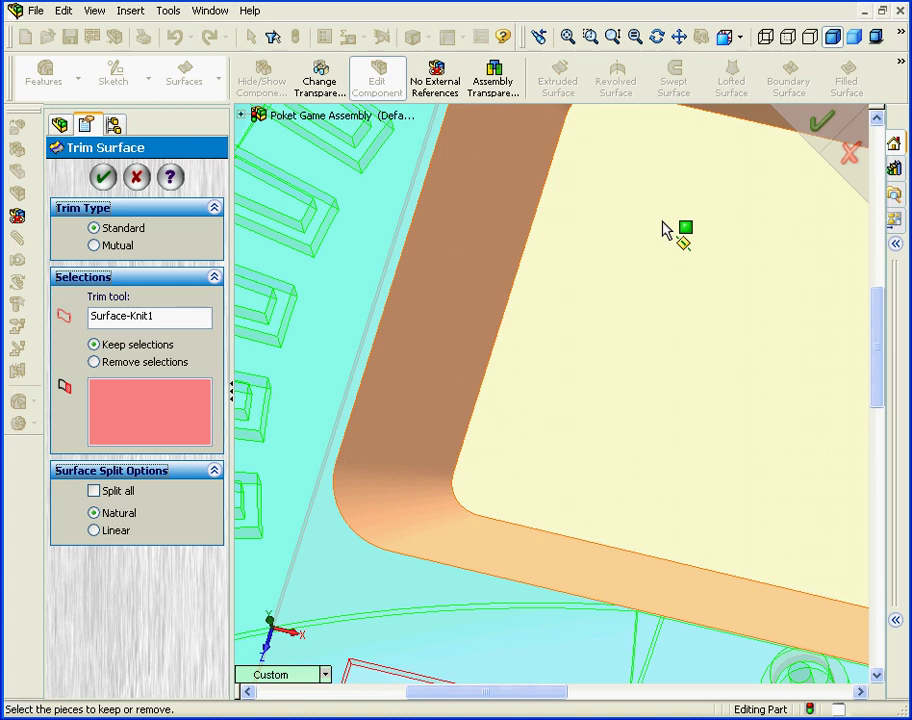
left_click(94, 246)
middle_click_drag(464, 366, 586, 441)
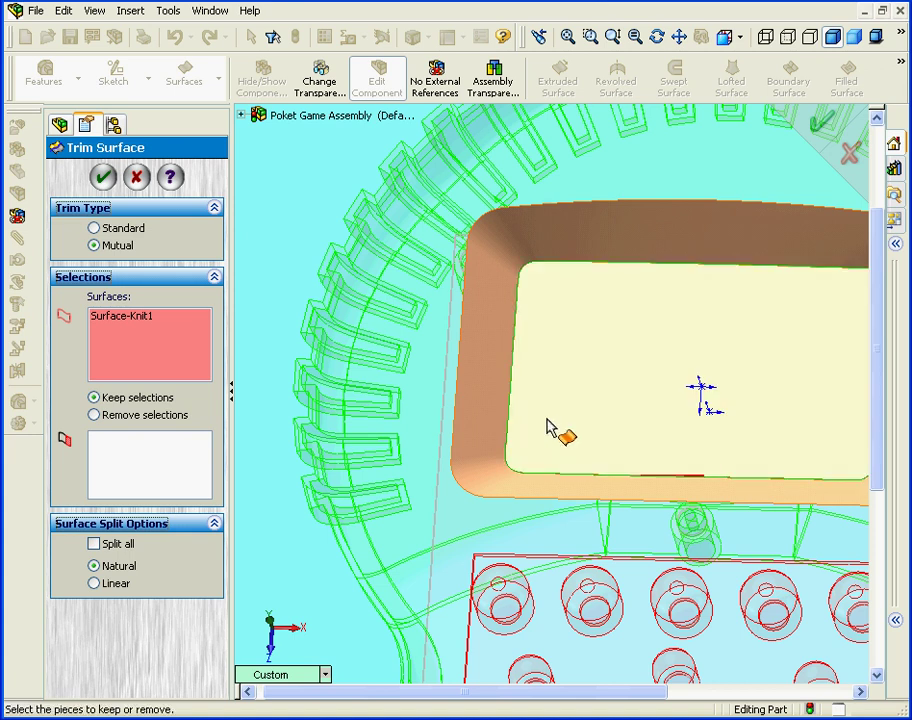
left_click(548, 428)
left_click(478, 422)
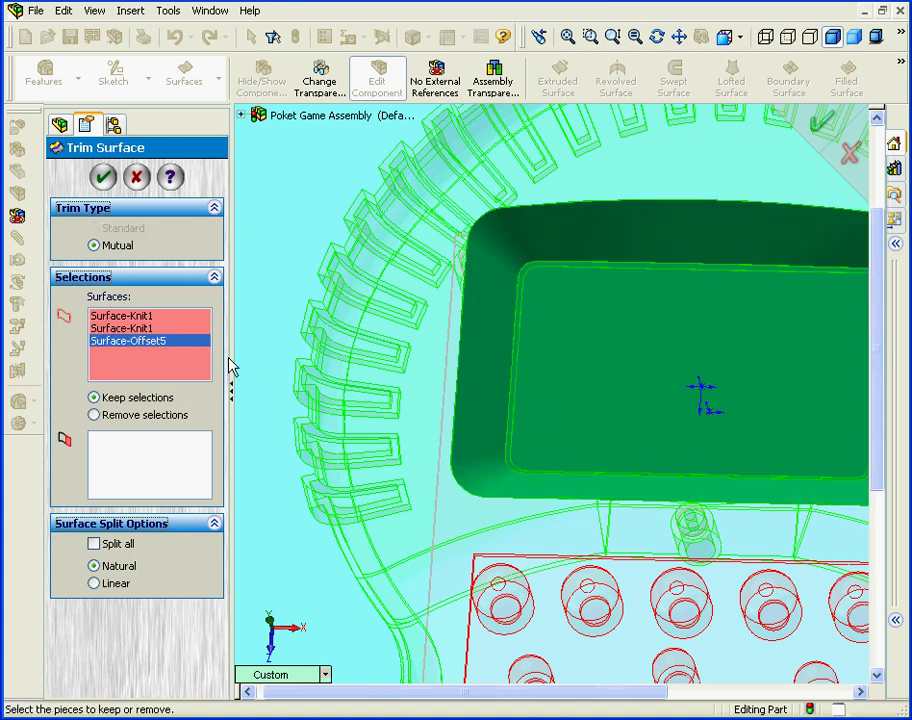
left_click(157, 455)
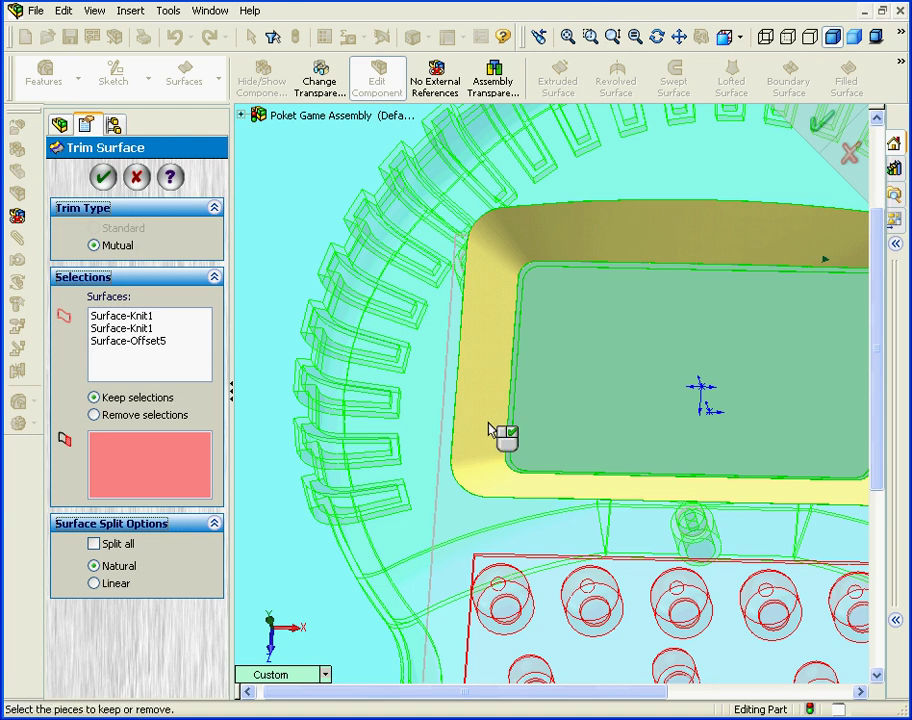
left_click(497, 430)
left_click(540, 426)
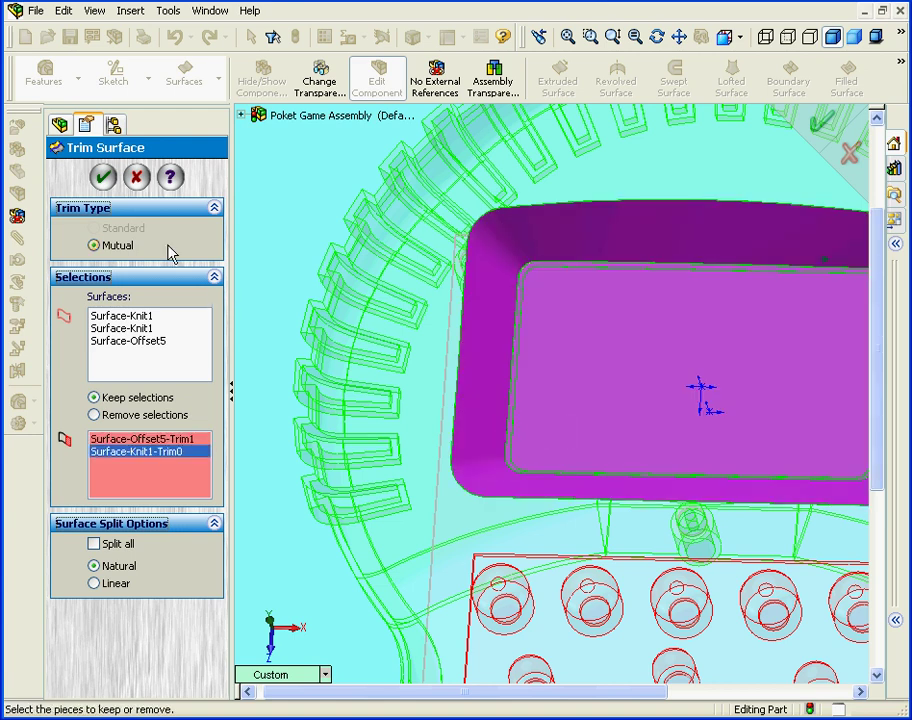
left_click(105, 178)
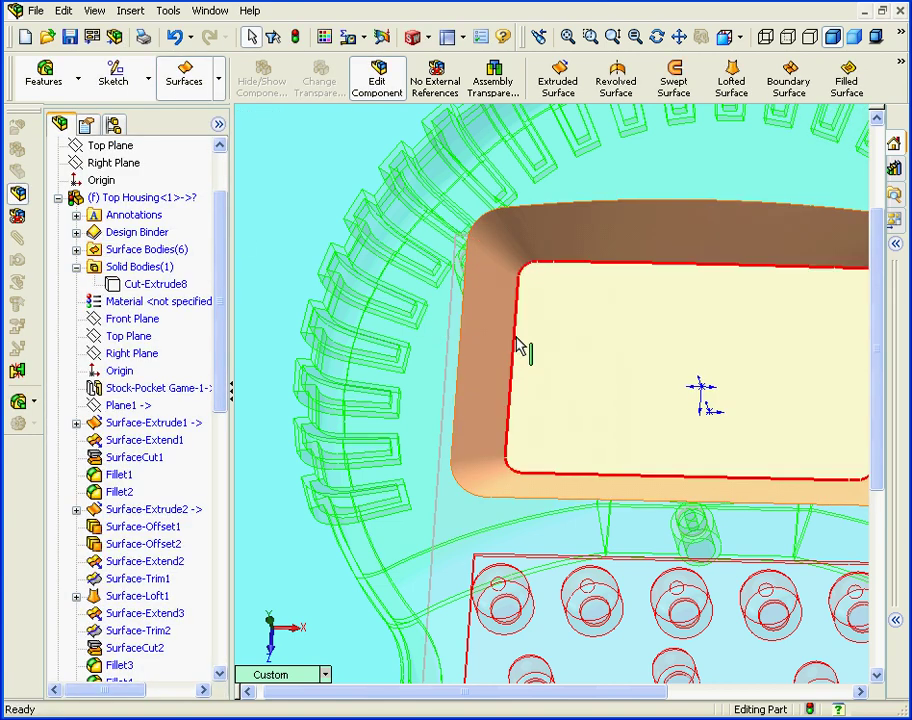
Step: Create a reference plane offset 12 mm from the Top Housing's Top Plane, without reversing the direction
left_click(569, 37)
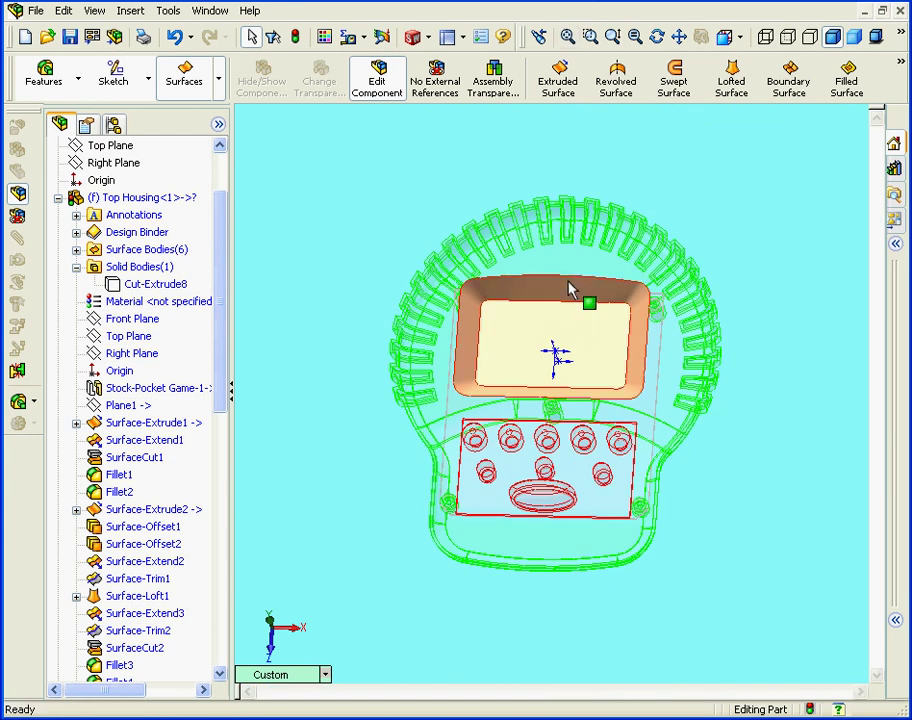
left_click(130, 10)
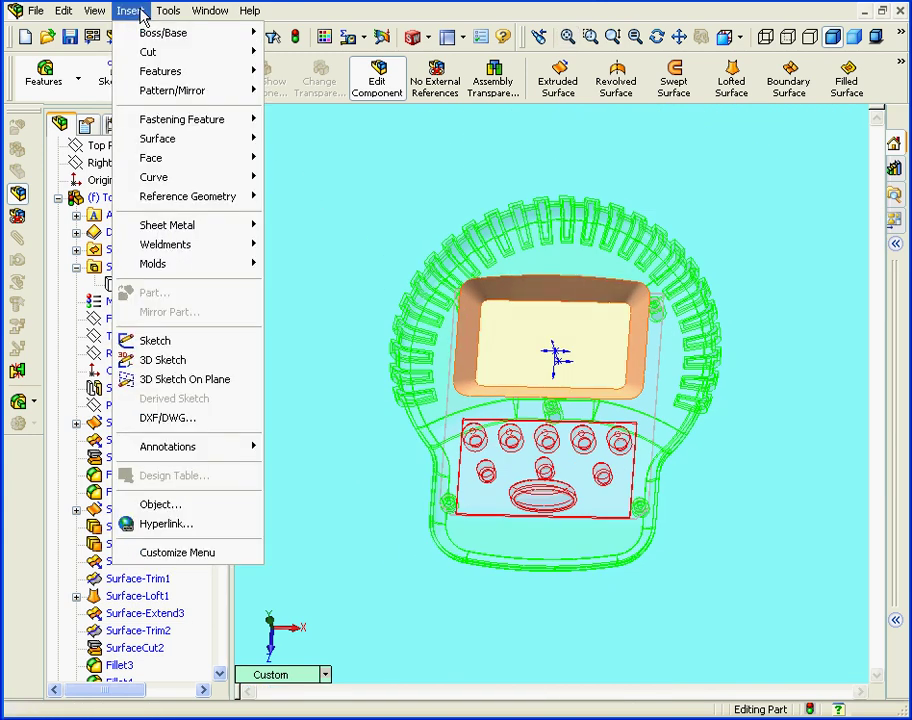
mouse_move(220, 197)
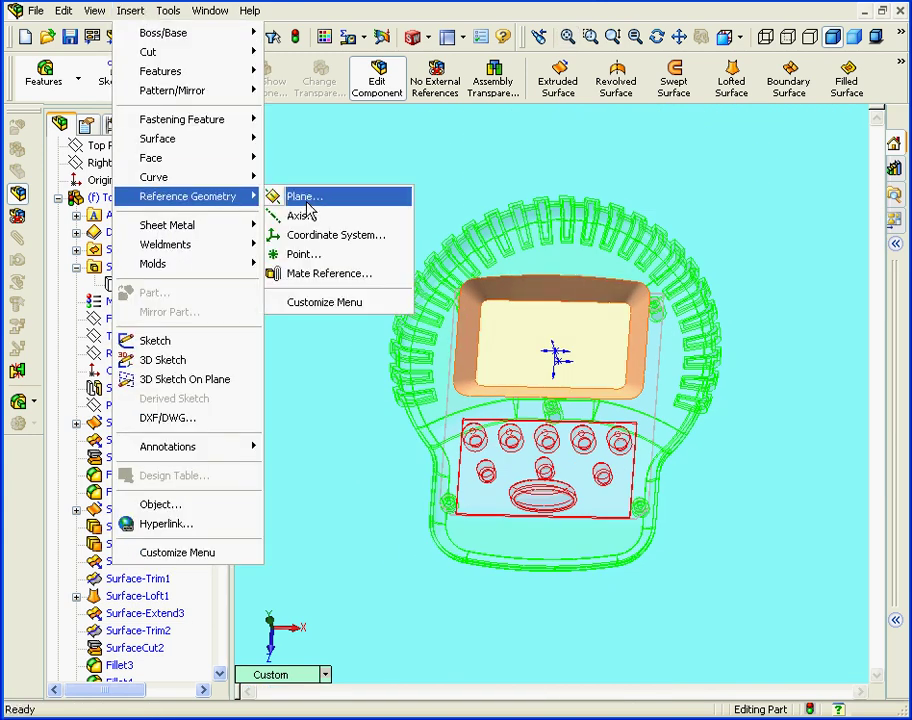
left_click(292, 196)
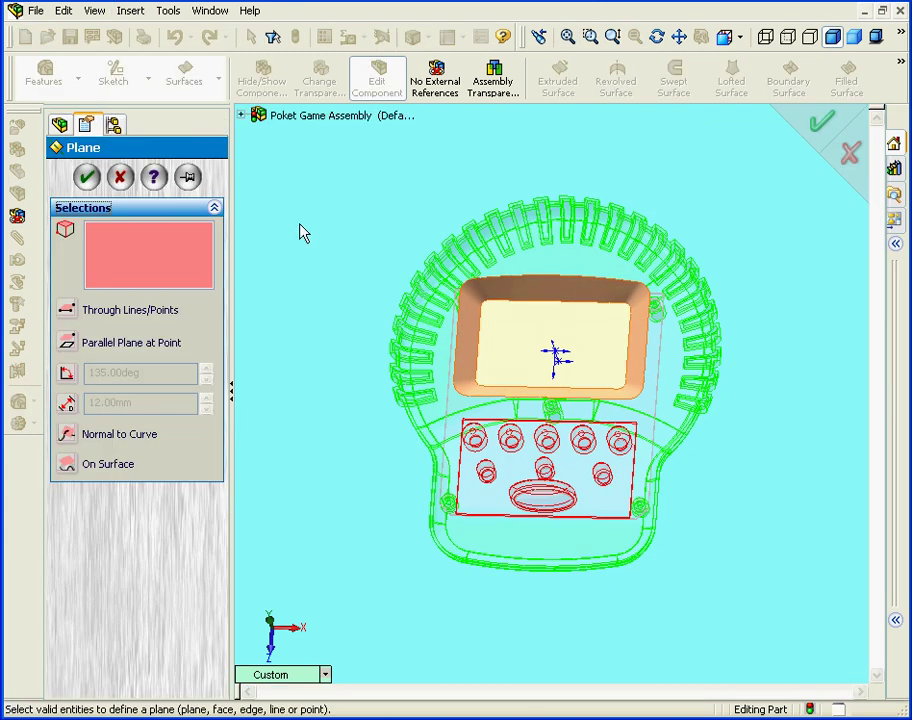
left_click(241, 115)
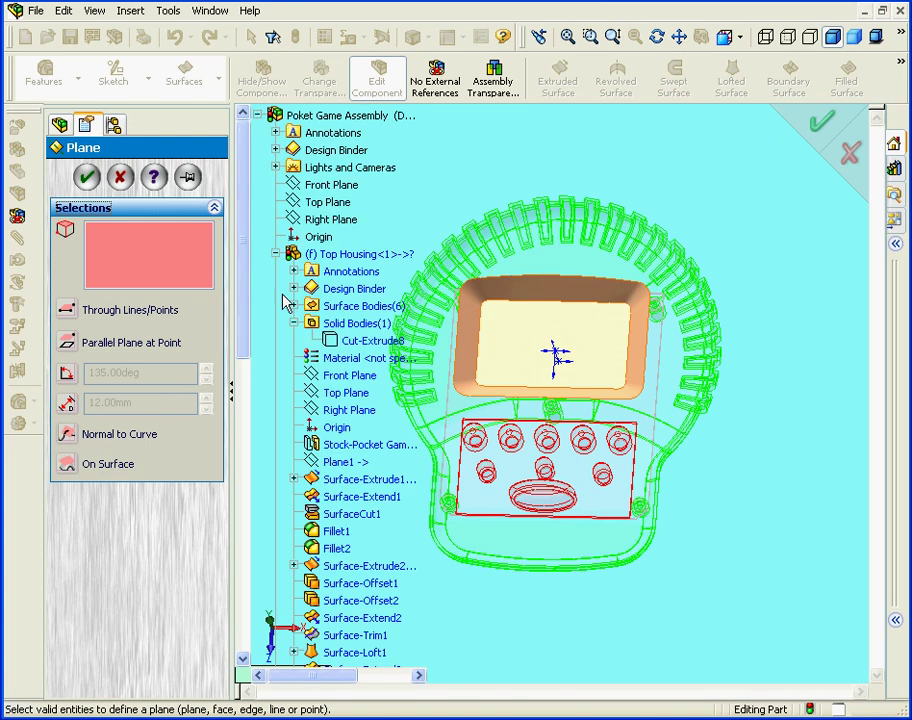
left_click(345, 393)
double_click(136, 411)
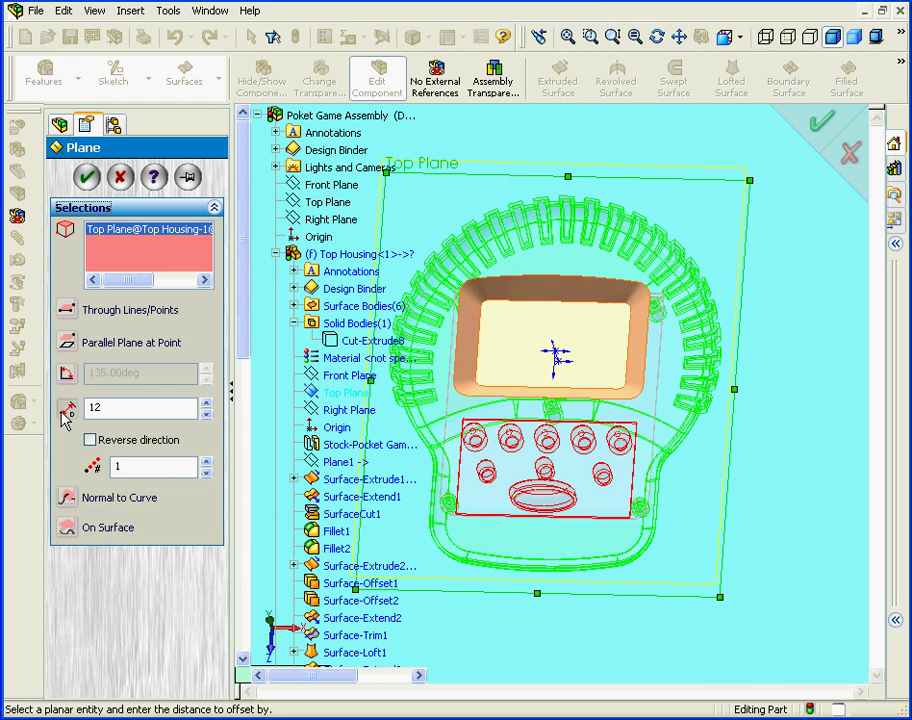
middle_click_drag(600, 545, 586, 494)
left_click(257, 115)
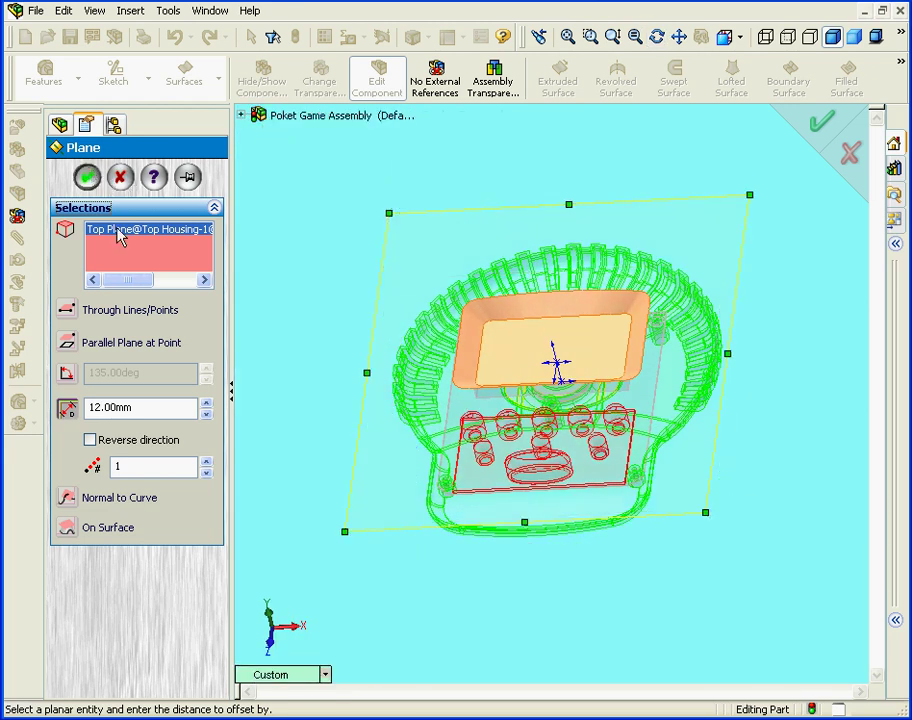
key("Return")
Step: Start a new sketch on the 12 mm offset plane, viewed from the Top orientation
left_click_drag(224, 395, 222, 640)
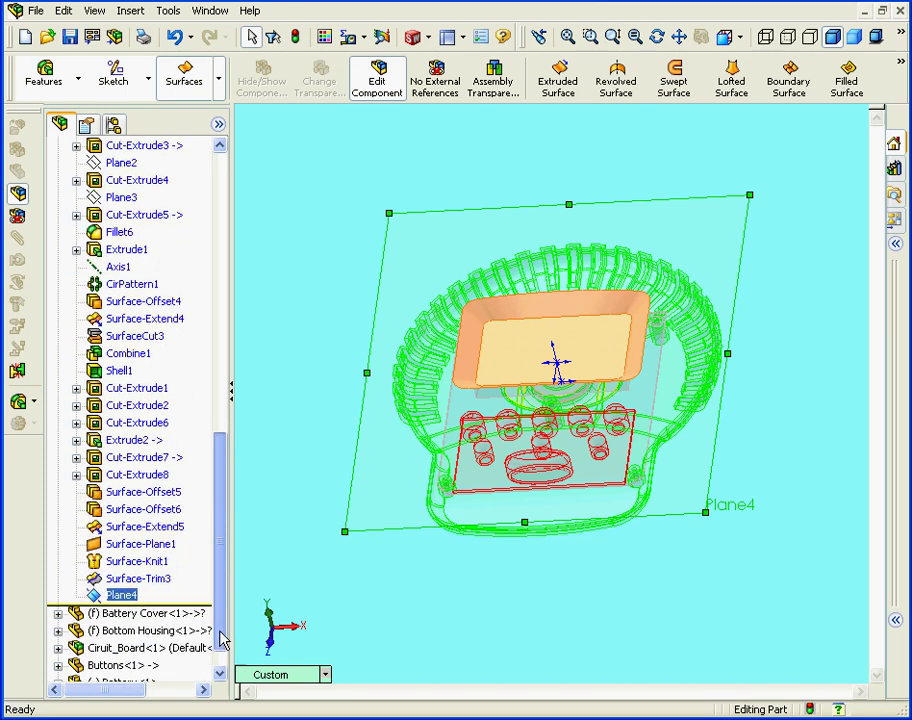
right_click(124, 595)
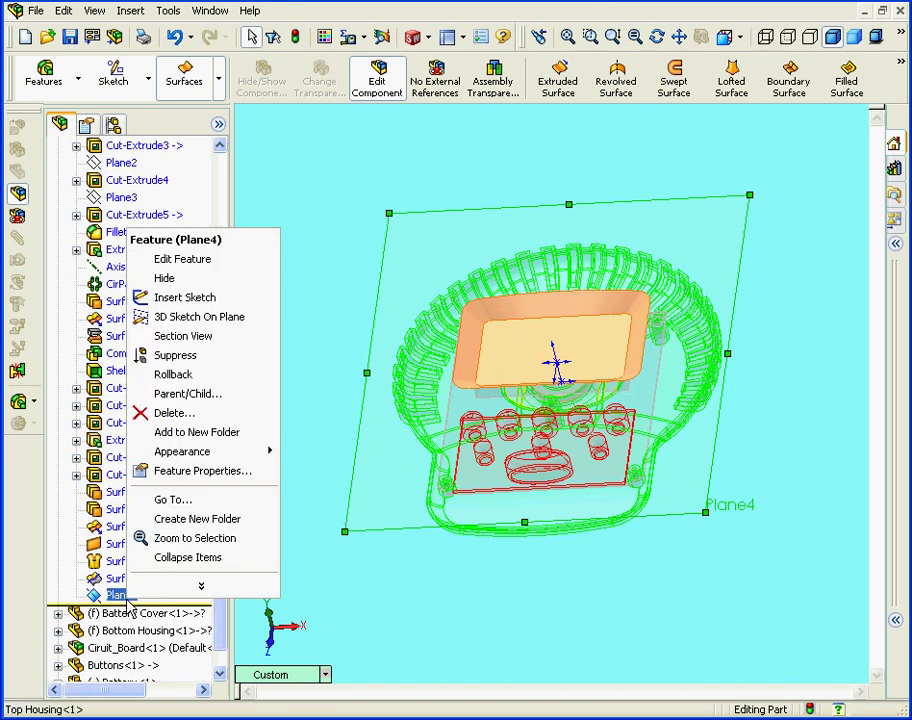
left_click(180, 297)
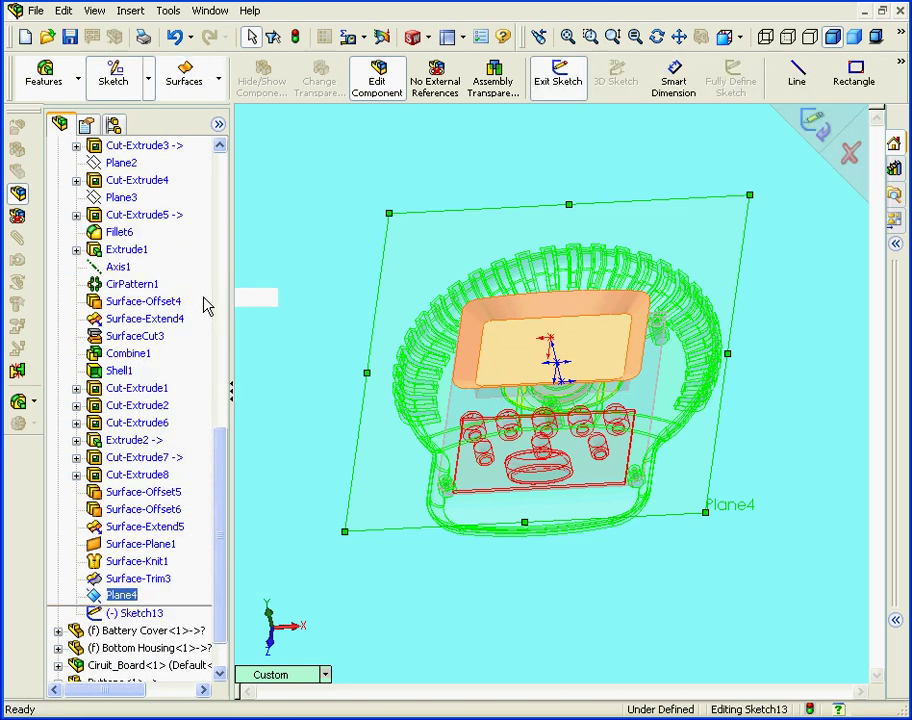
left_click(739, 37)
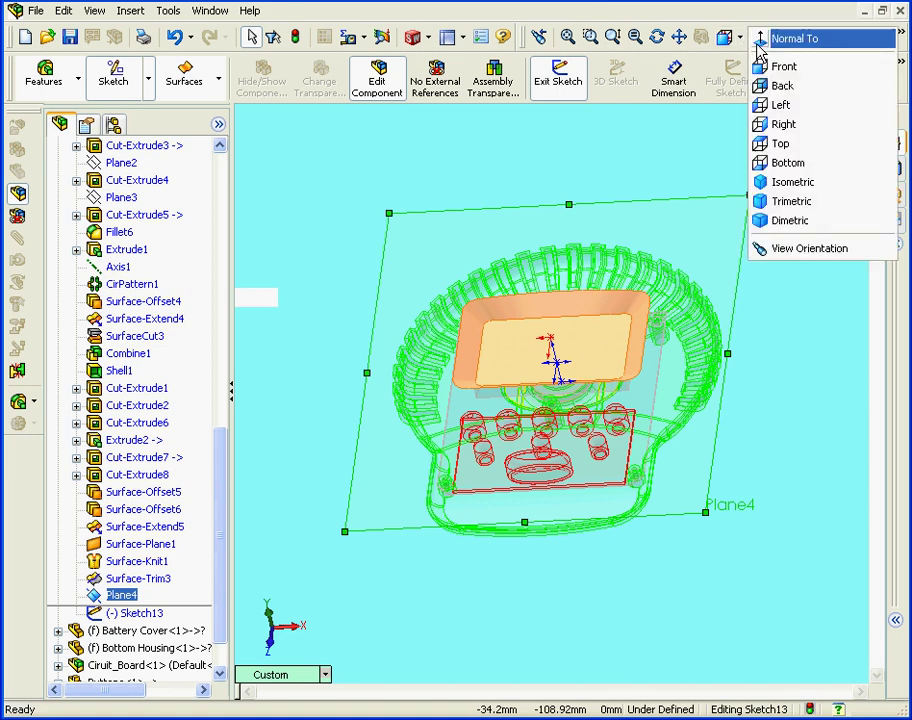
left_click(785, 144)
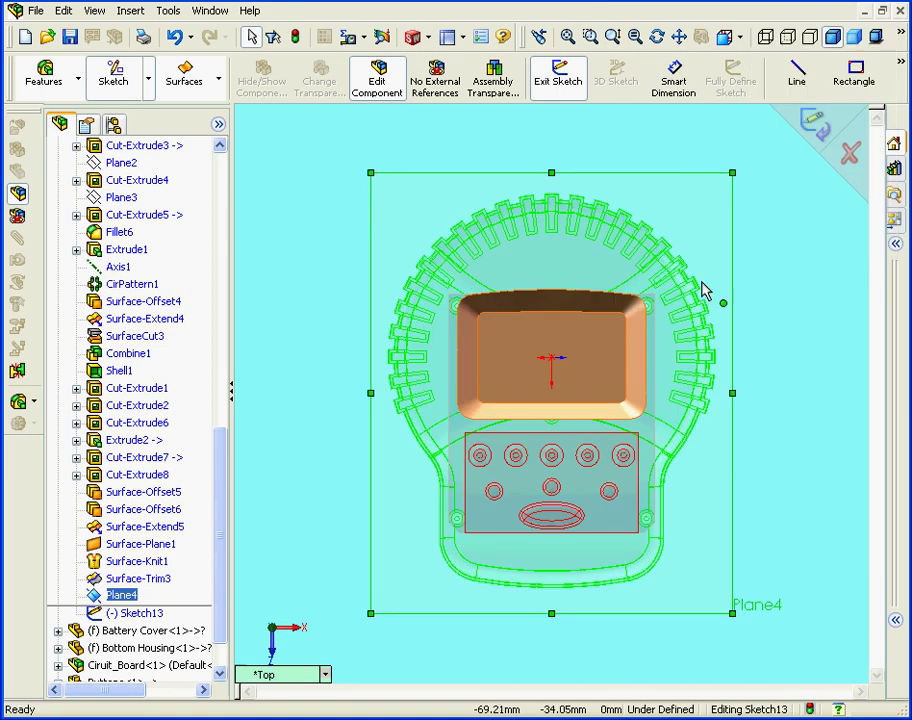
Step: Sketch a rectangle about 59 mm by 18 mm around the origin, its short sides overlapping the recess's sloped side walls
scroll(611, 346, "down", 3)
scroll(560, 373, "down", 2)
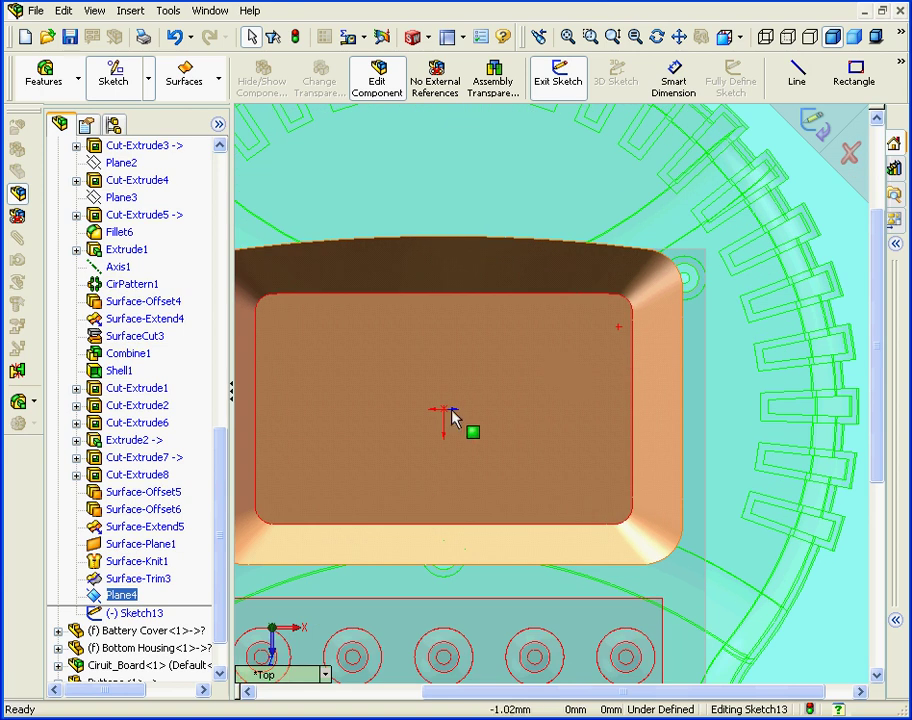
scroll(455, 415, "up", 3)
scroll(476, 406, "down", 2)
scroll(476, 406, "down", 1)
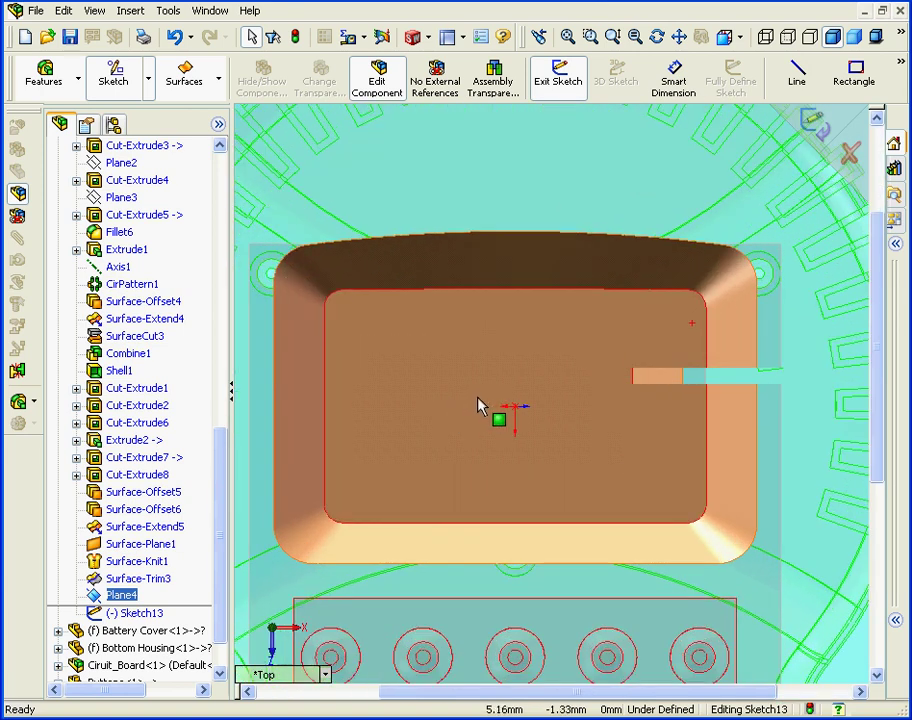
scroll(483, 403, "down", 1)
left_click(868, 77)
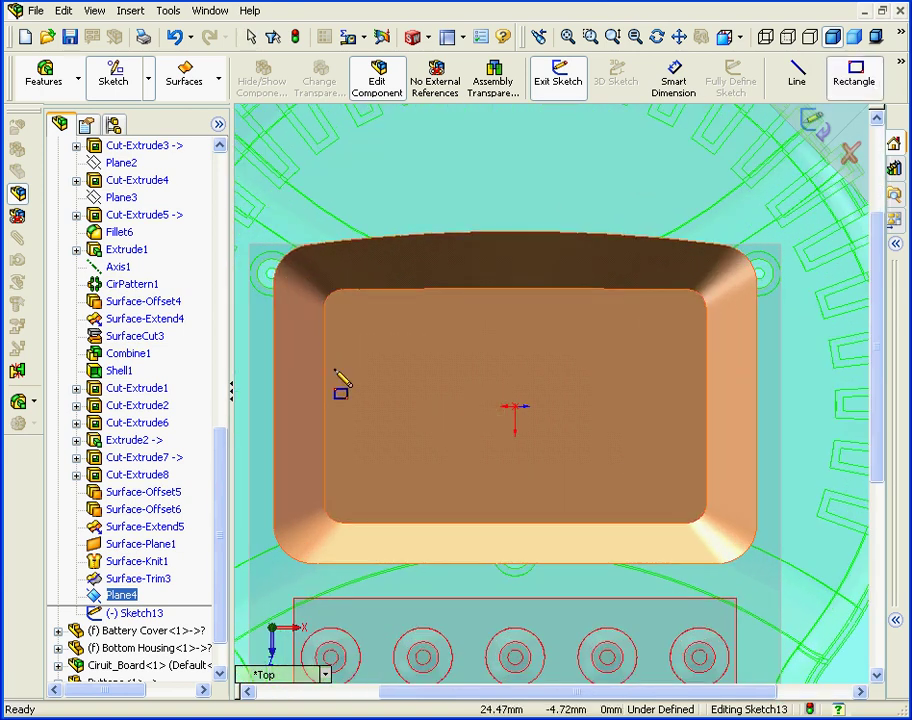
left_click(300, 341)
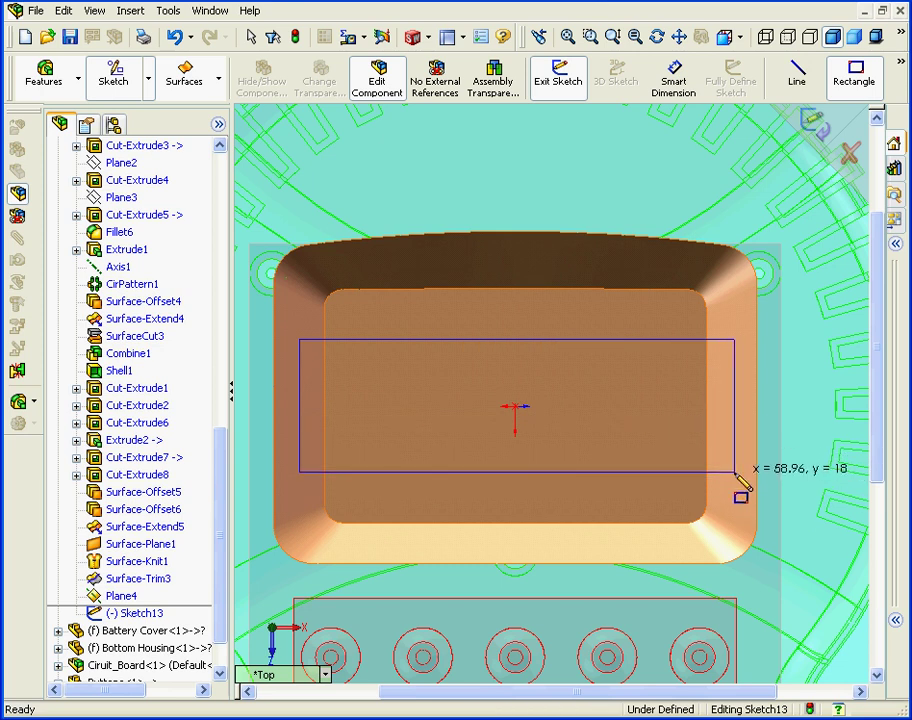
left_click(735, 472)
right_click(738, 480)
left_click(748, 484)
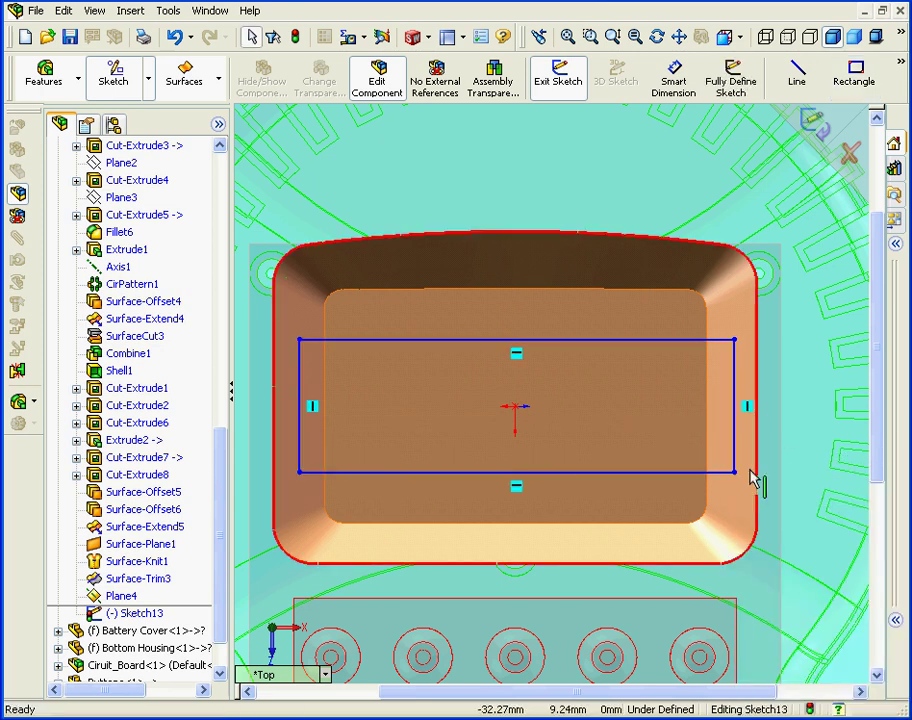
Step: Place sketch points at the midpoints of the rectangle's upper, left and right sides
left_click(898, 62)
left_click(667, 221)
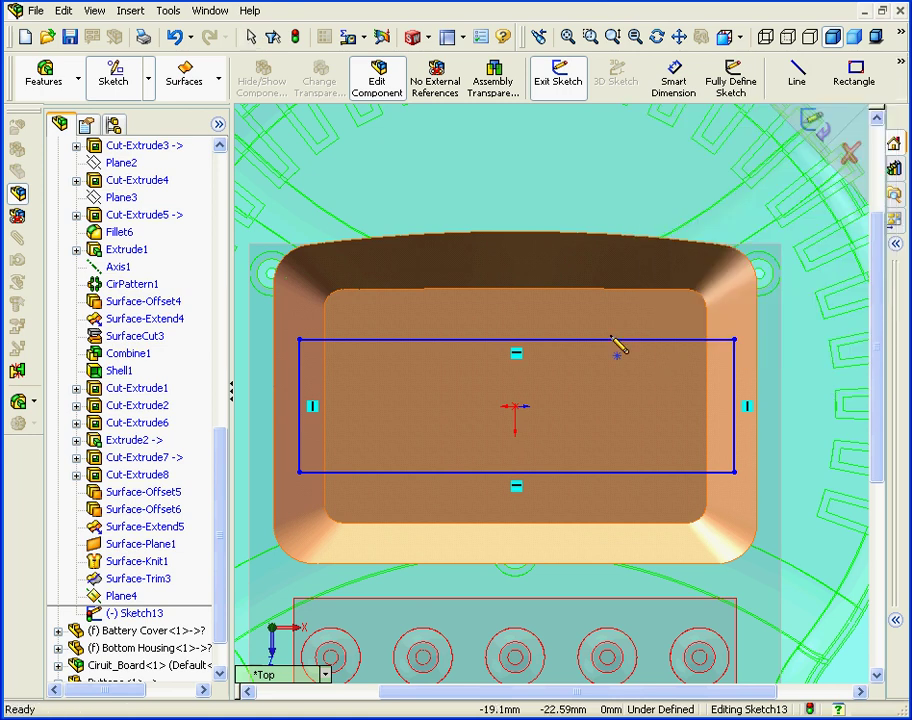
left_click(516, 341)
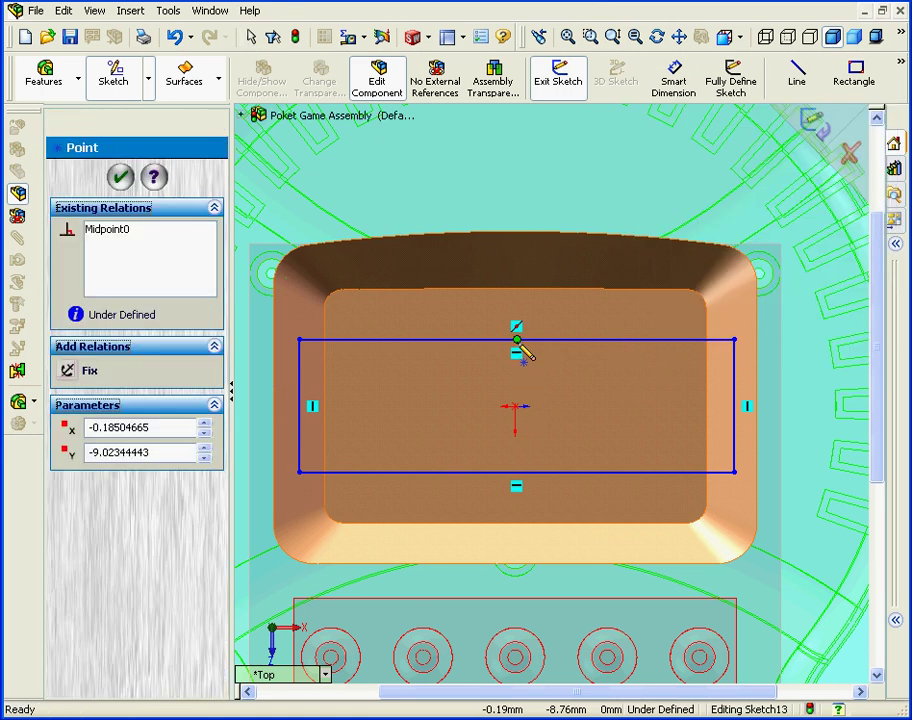
left_click(300, 408)
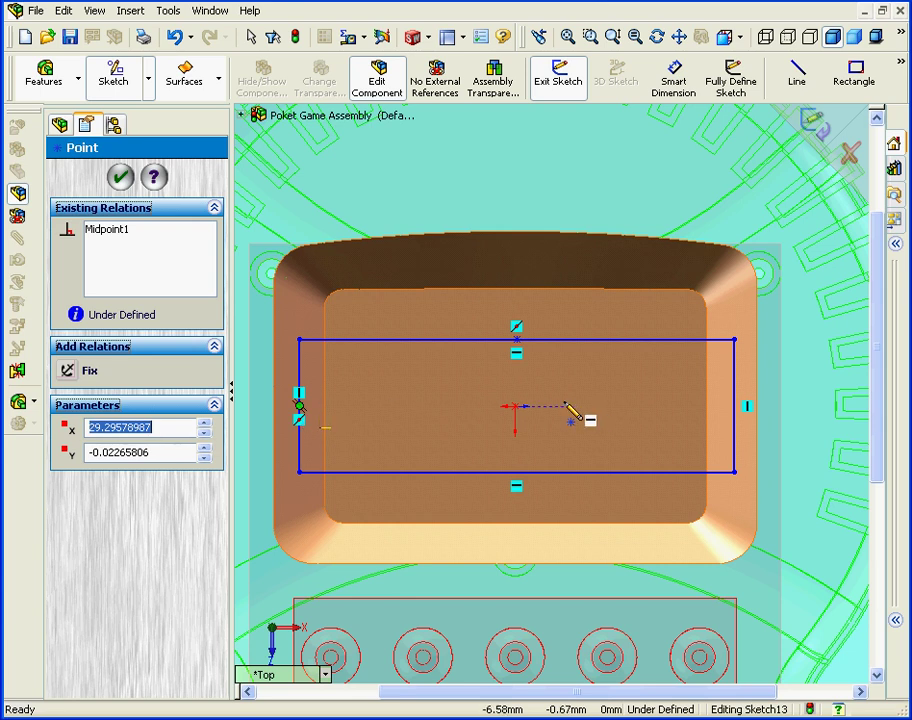
left_click(736, 406)
right_click(710, 412)
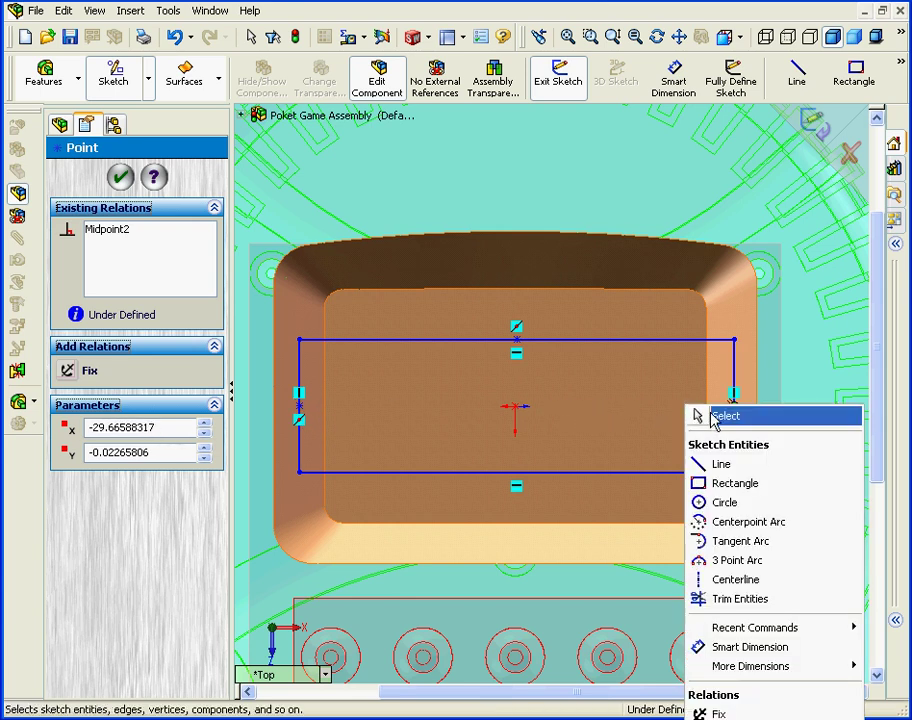
left_click(716, 414)
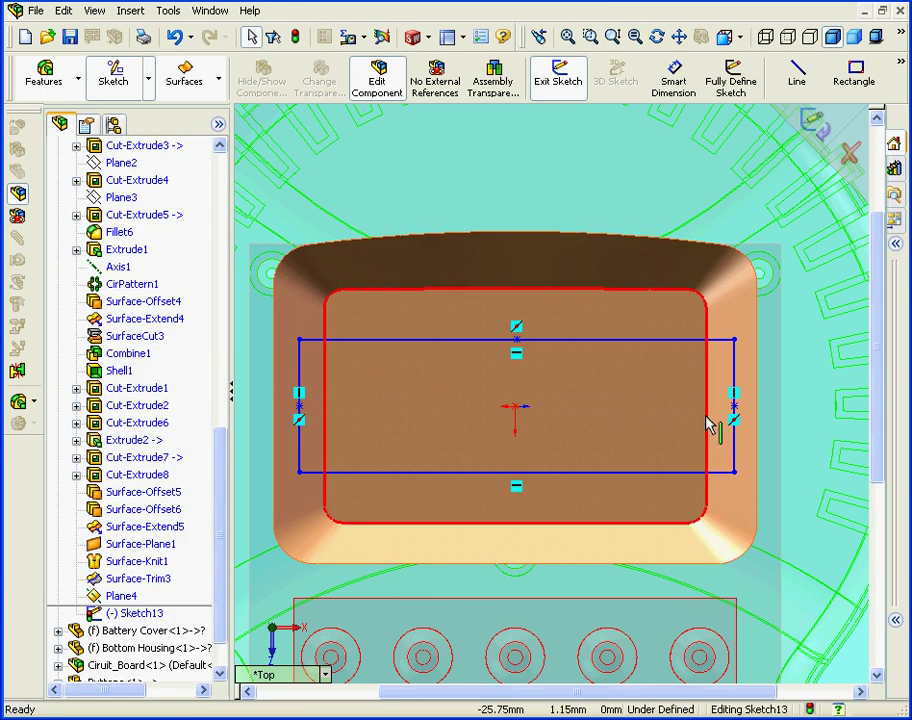
Step: Add a vertical relation between the midpoint of the rectangle's upper side and the origin
left_click(516, 341)
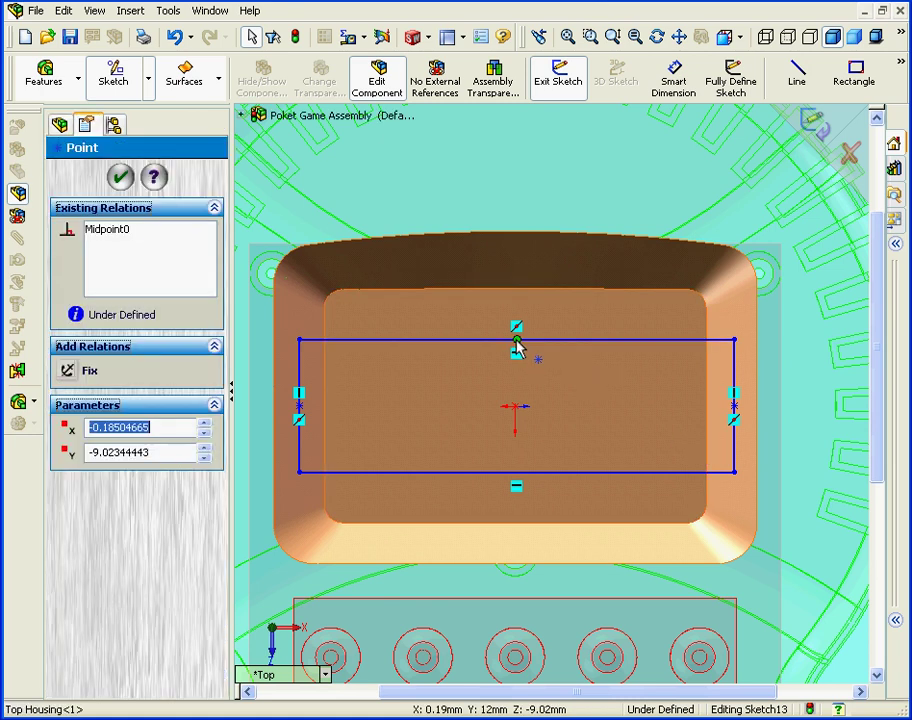
left_click(517, 409, "ctrl")
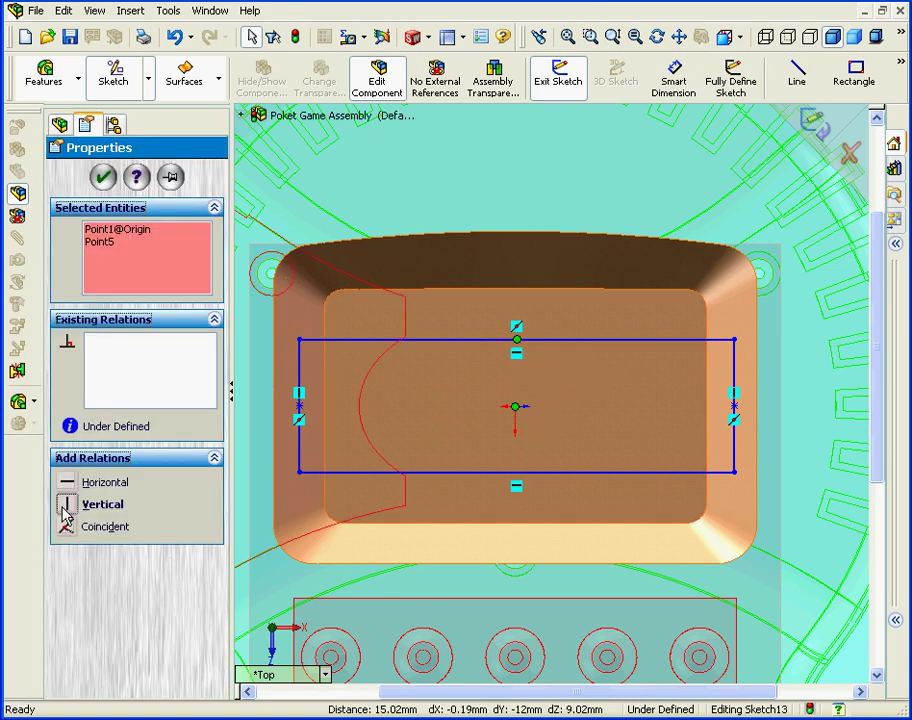
left_click(66, 507)
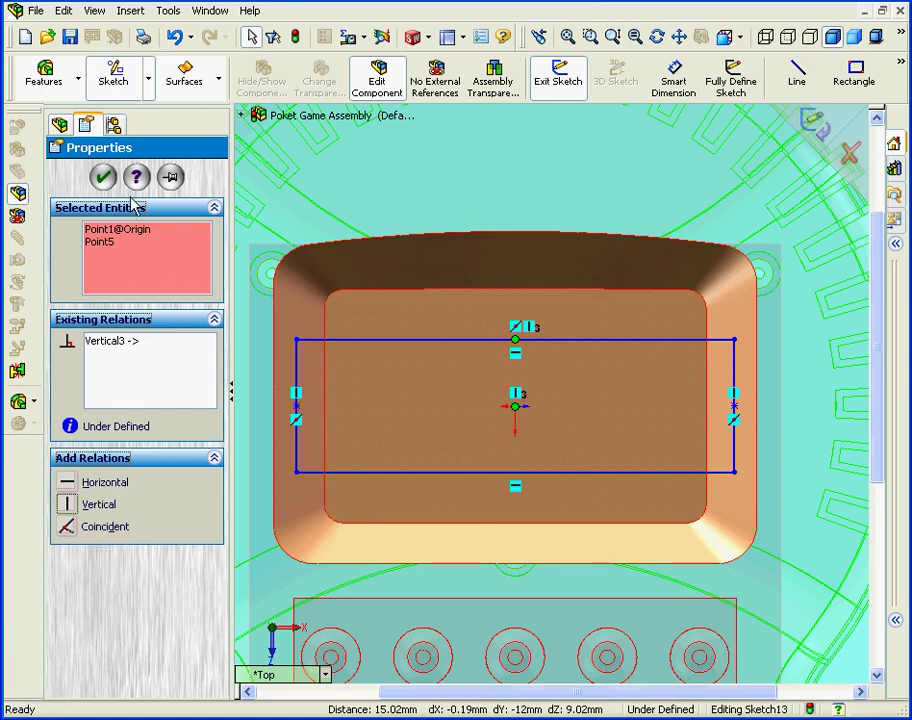
left_click(105, 180)
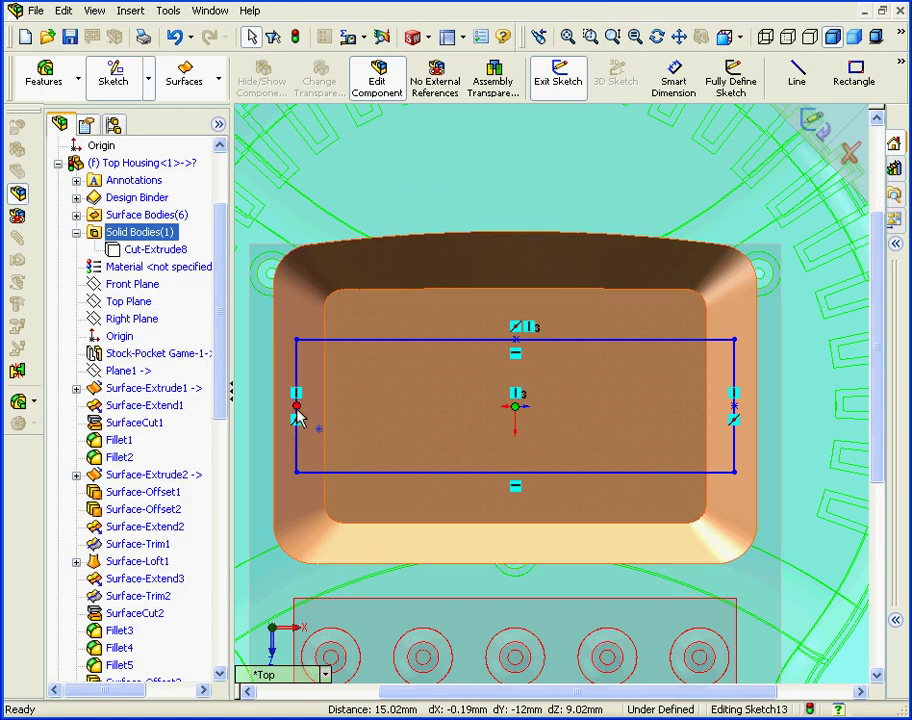
Step: Relate the midpoint of the rectangle's left side horizontally to the origin, replacing a mistaken vertical relation
left_click(297, 408)
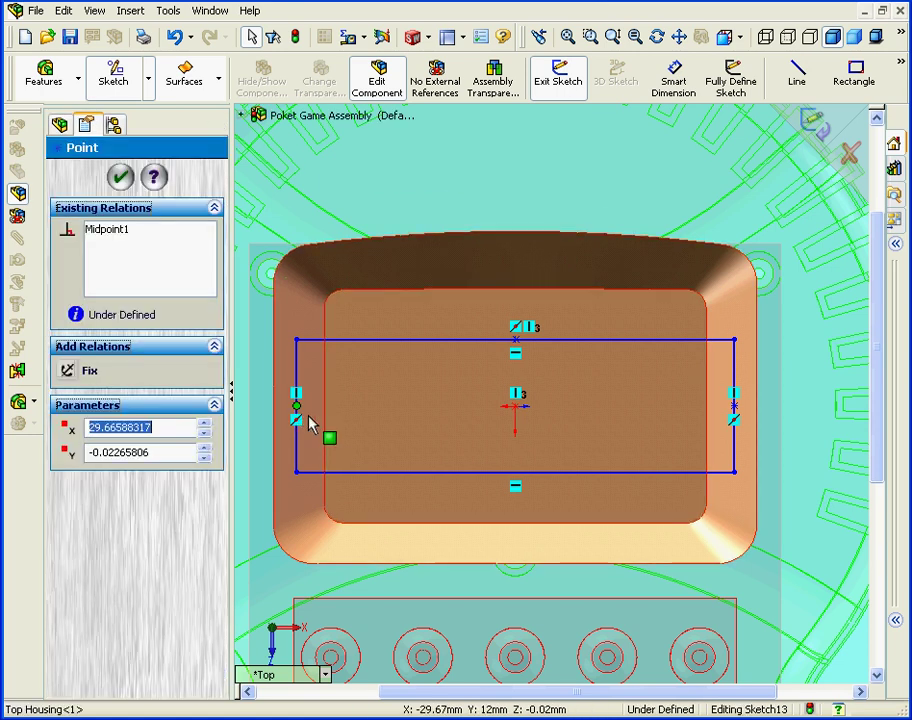
left_click(515, 408)
left_click(143, 478)
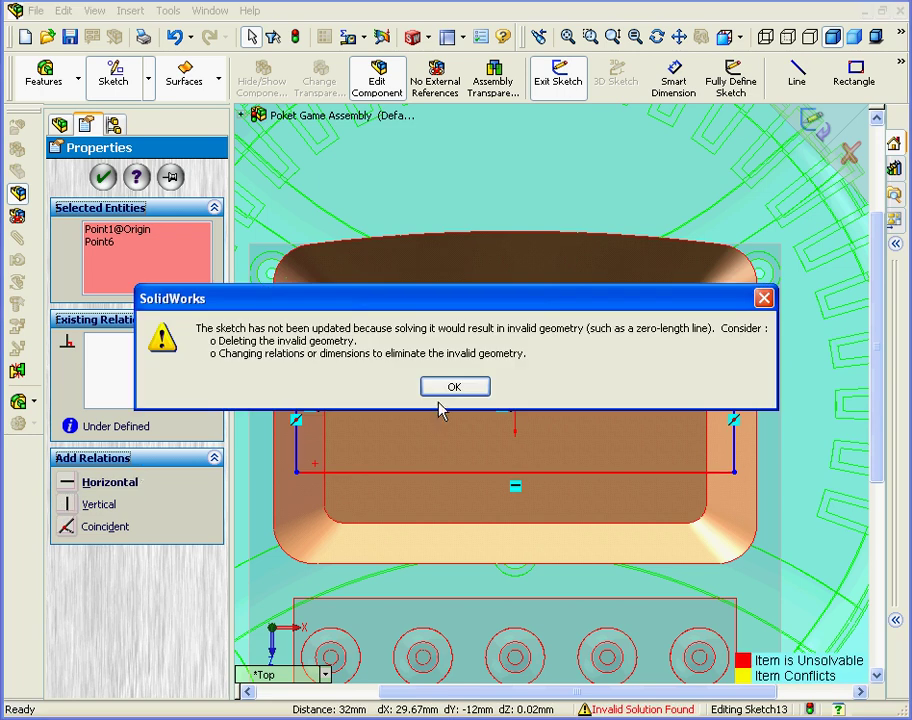
left_click(454, 388)
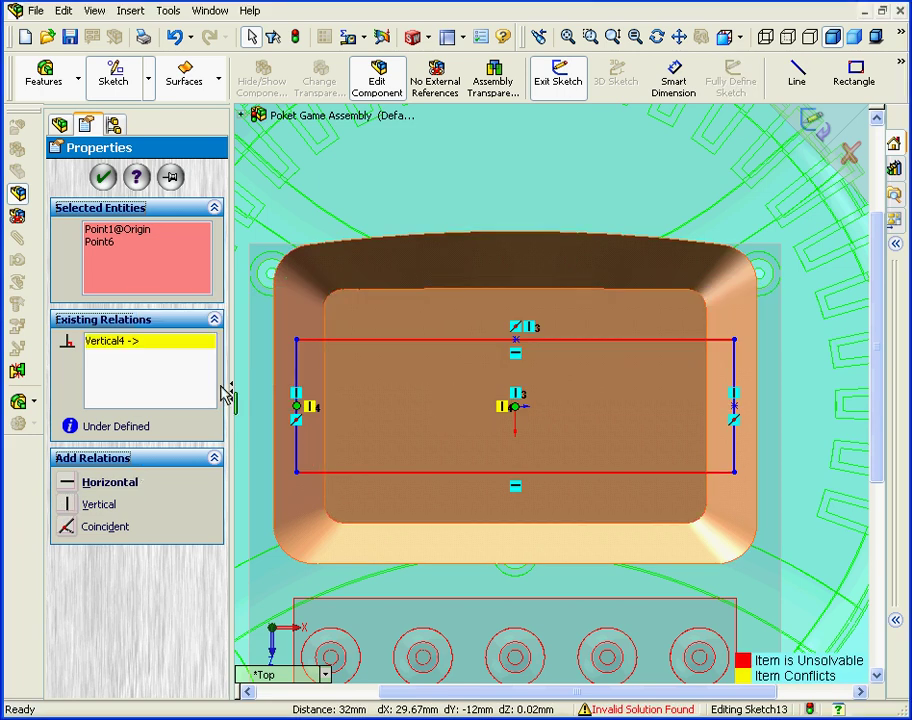
right_click(129, 343)
left_click(160, 368)
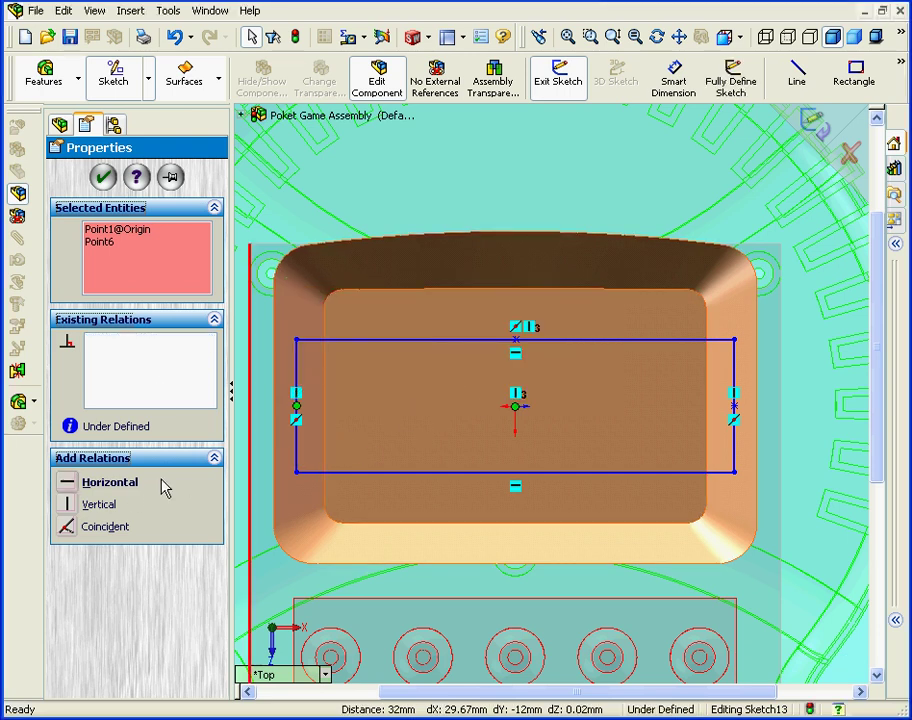
left_click(70, 484)
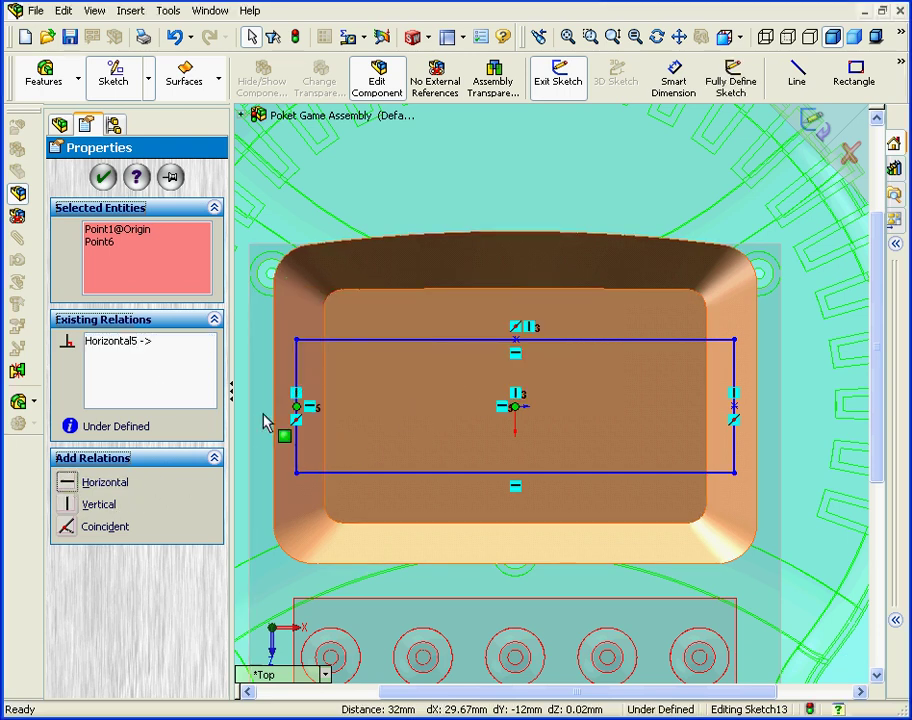
left_click(104, 178)
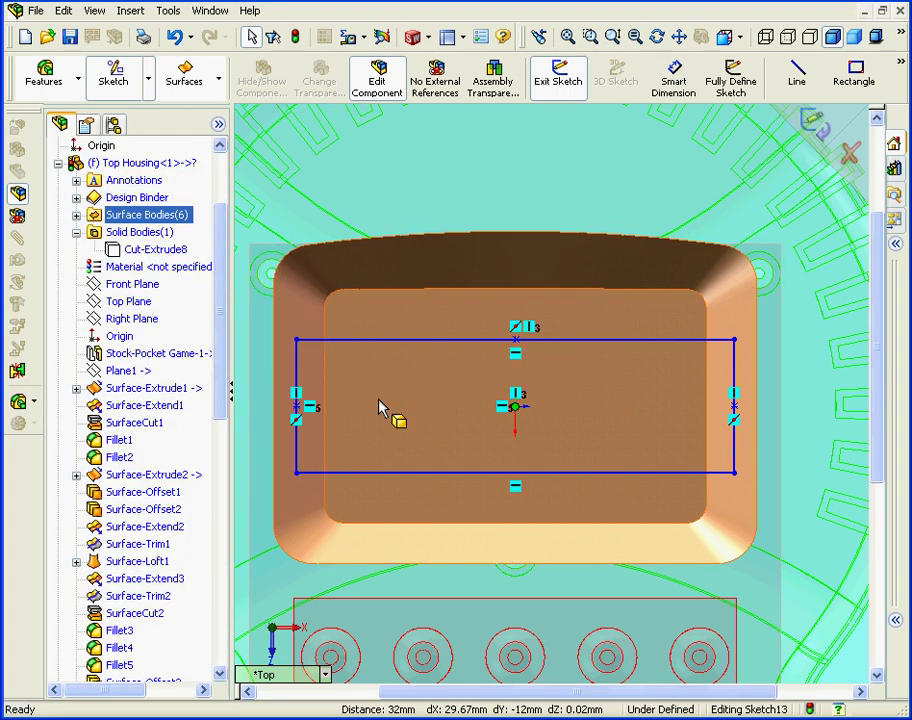
Step: Draw a horizontal line through the origin between the midpoints of the rectangle's left and right sides
left_click(798, 83)
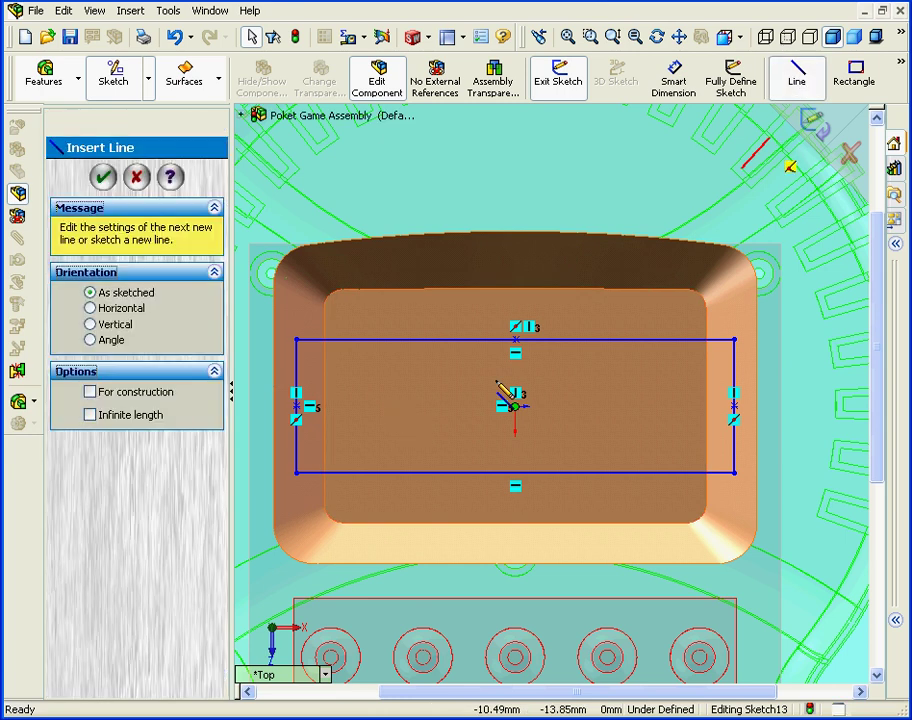
left_click(296, 407)
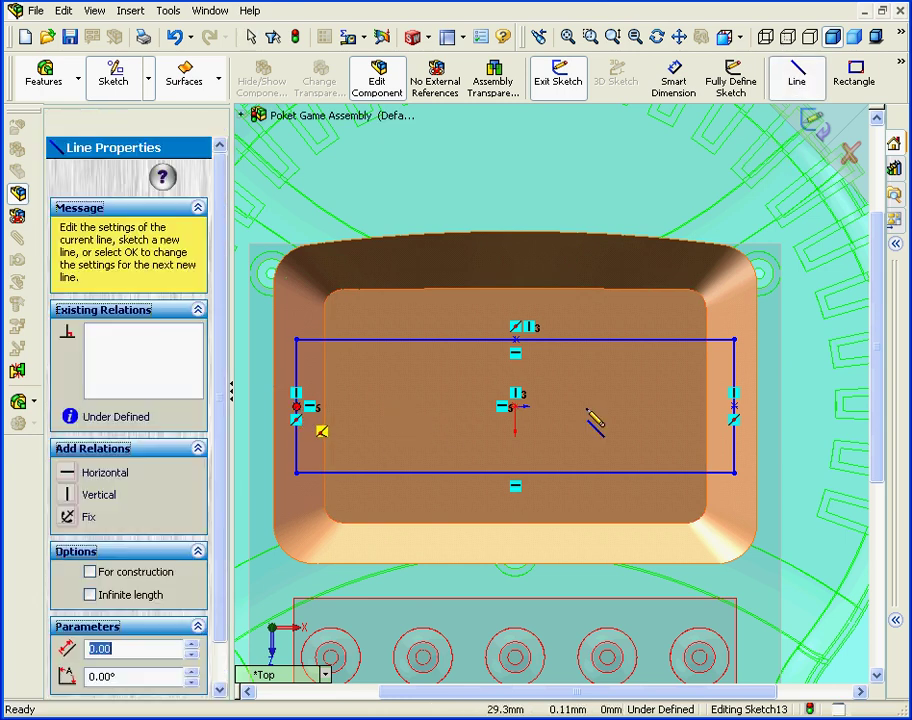
left_click(735, 407)
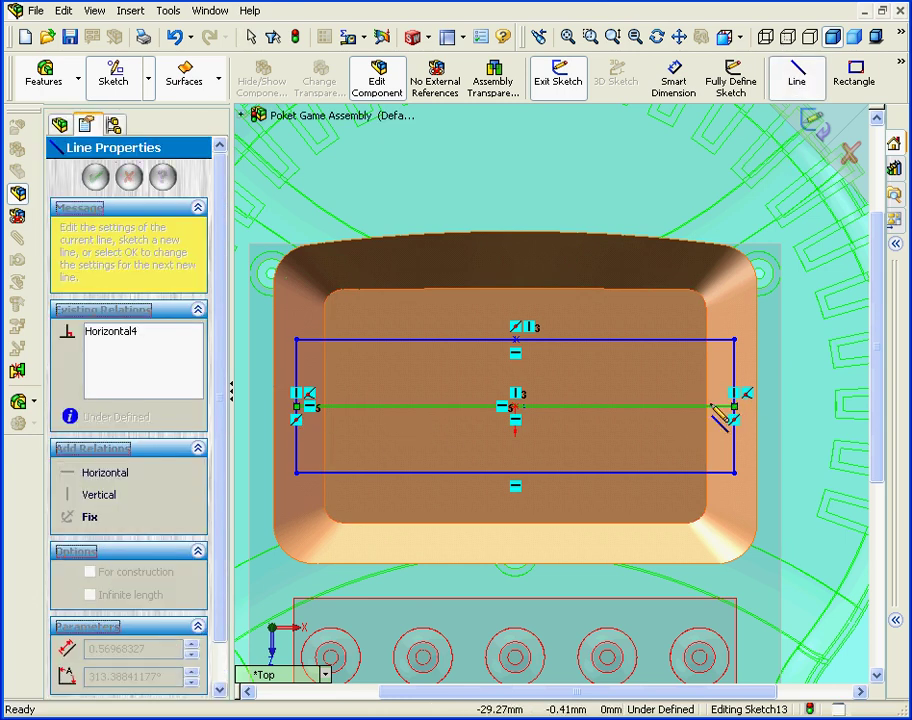
right_click(636, 390)
left_click(662, 401)
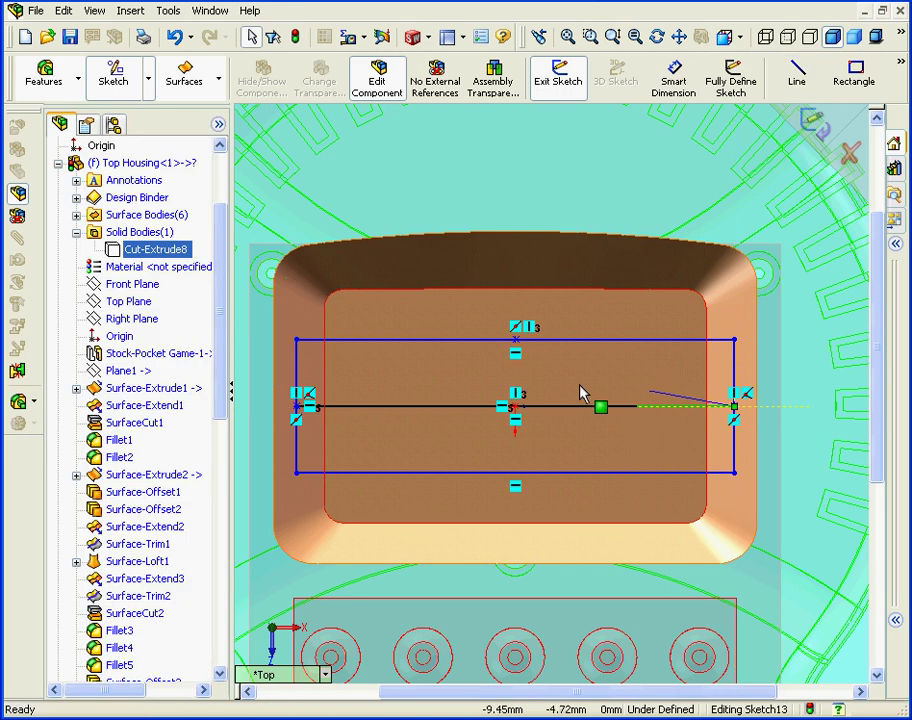
Step: Dimension the rectangle's upper side to 60 mm
left_click(673, 82)
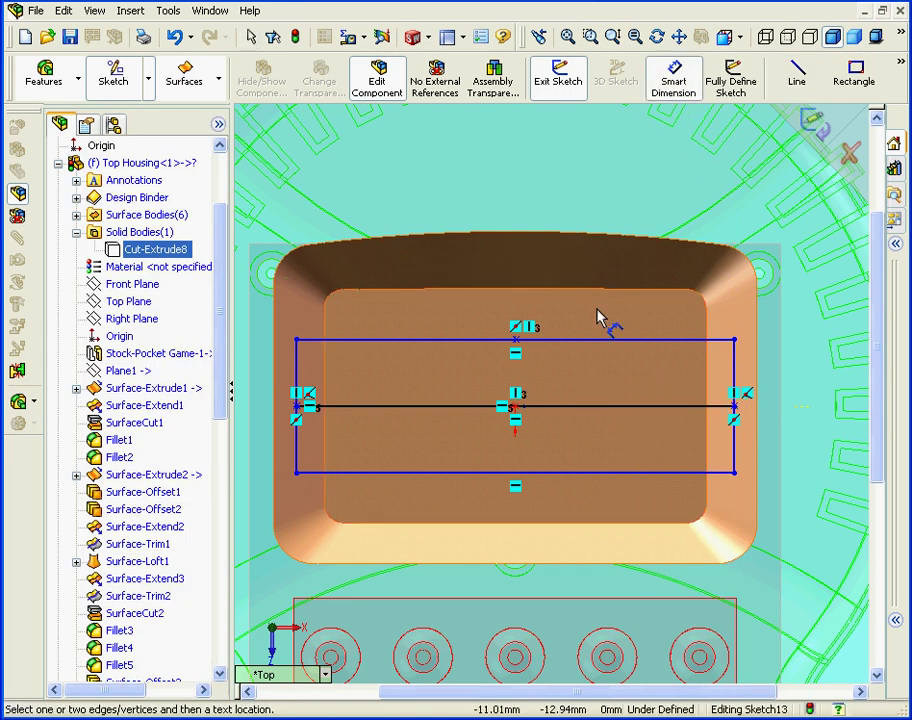
left_click(605, 340)
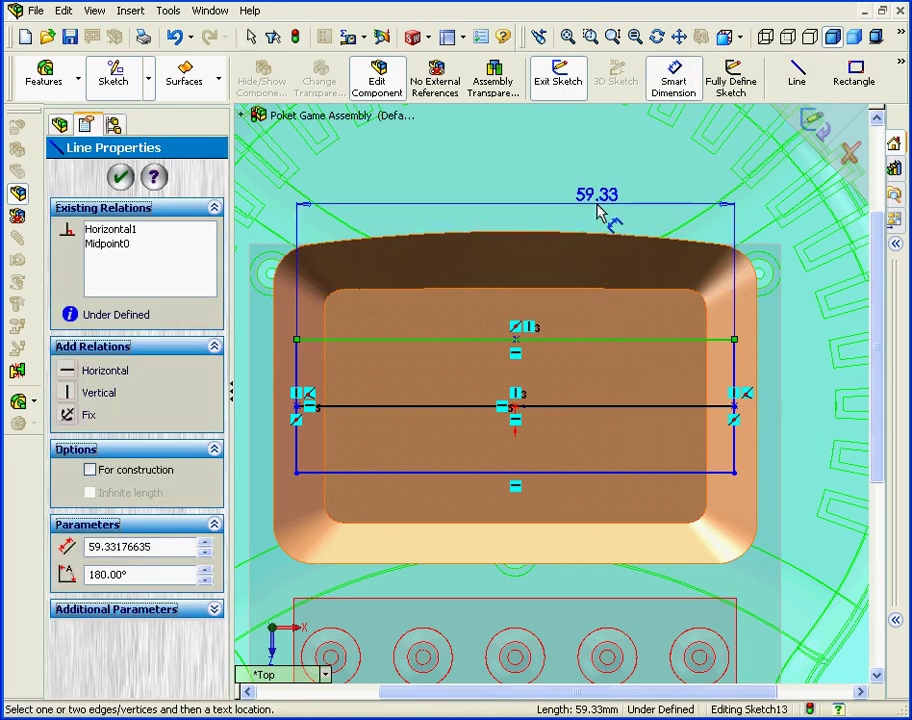
left_click(597, 207)
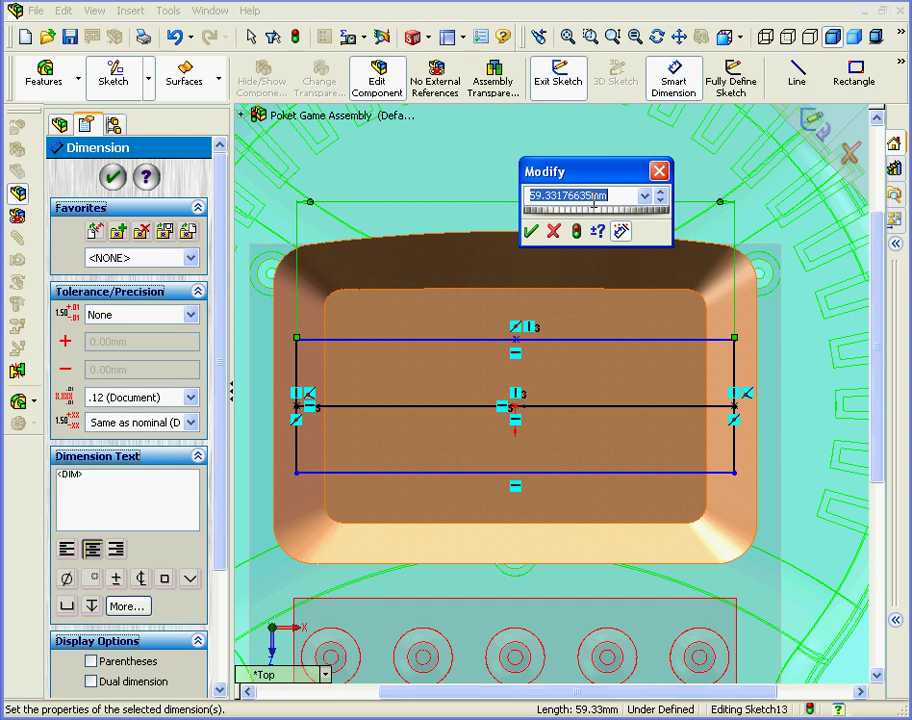
type("60")
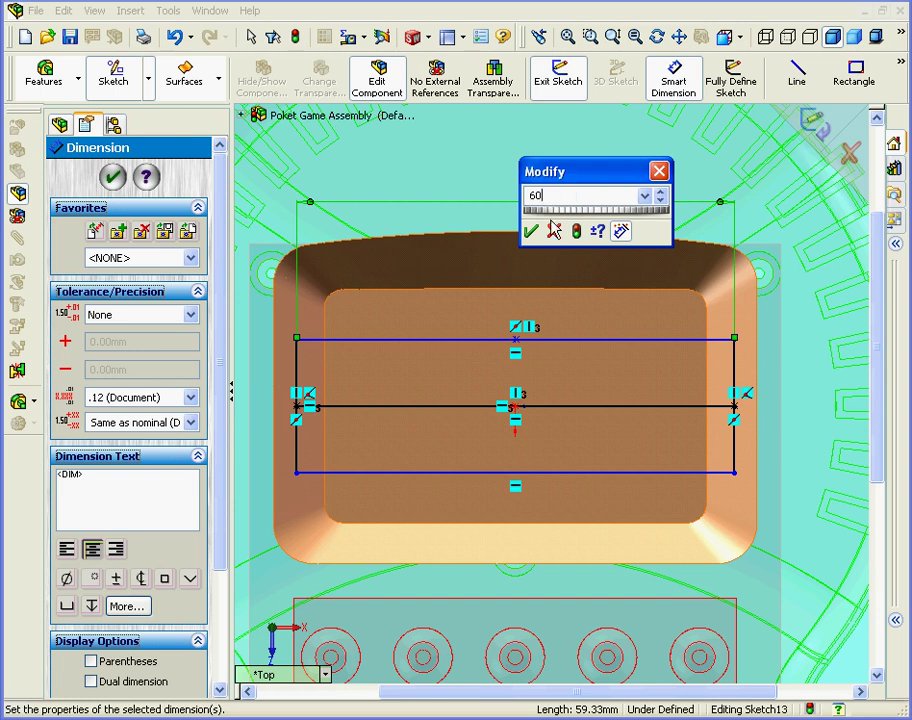
left_click(531, 230)
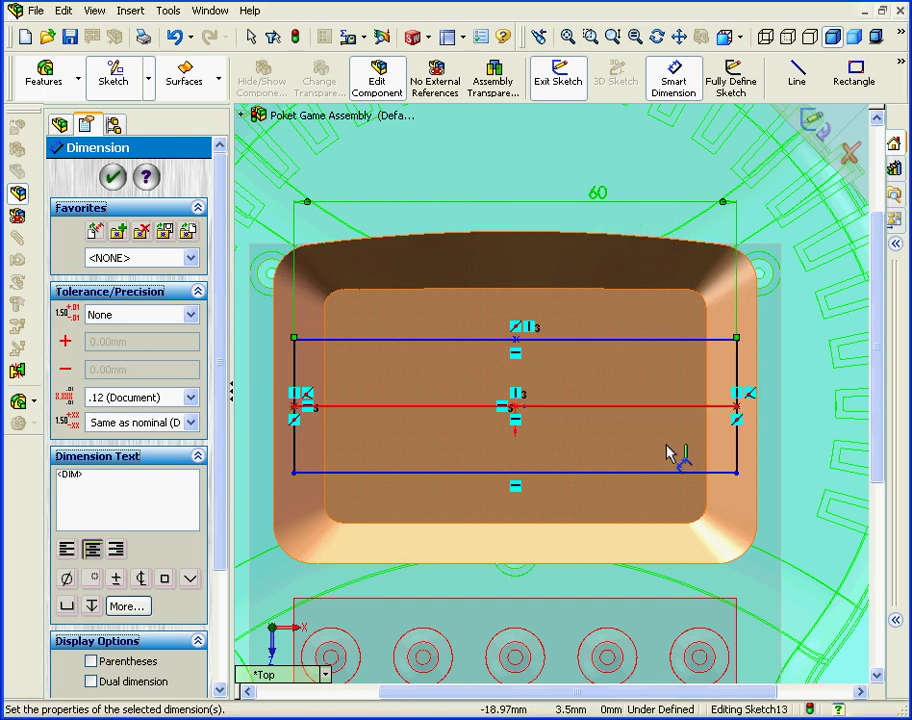
Step: Dimension the rectangle's right side to 16 mm
left_click(739, 472)
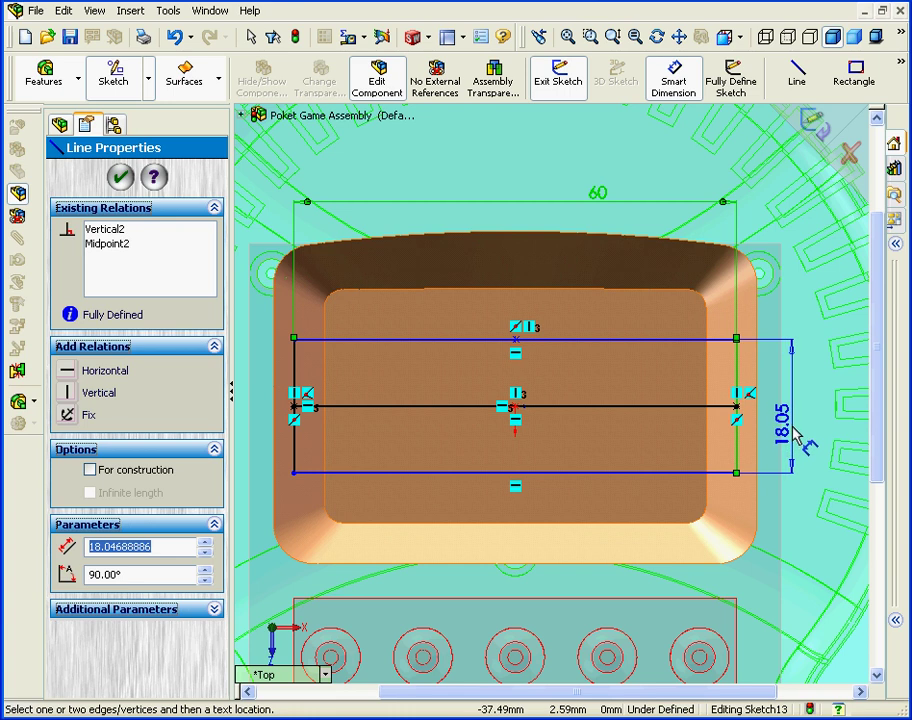
left_click(788, 440)
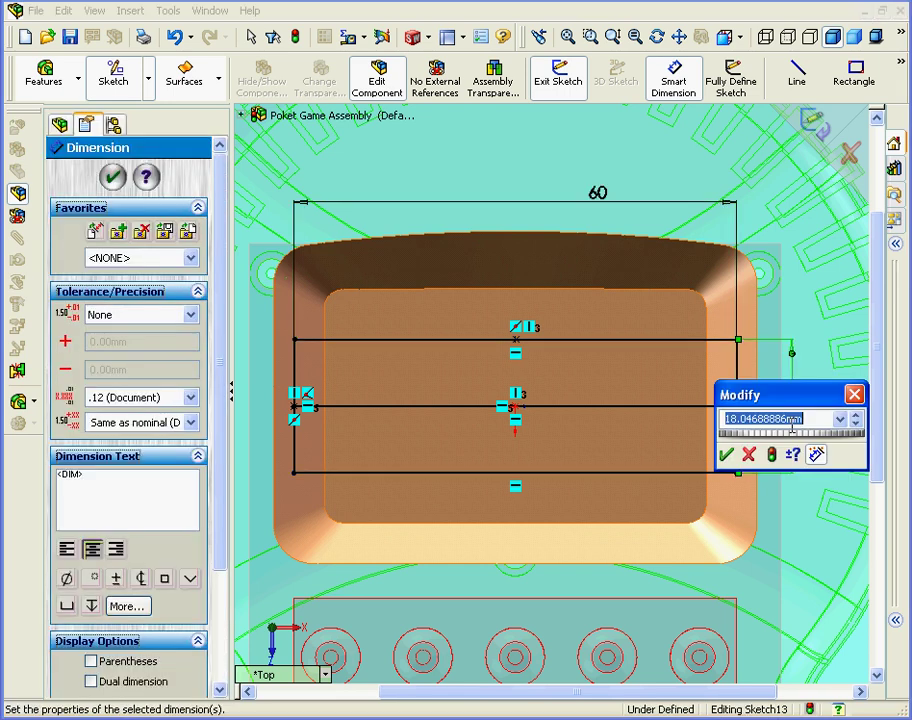
type("1")
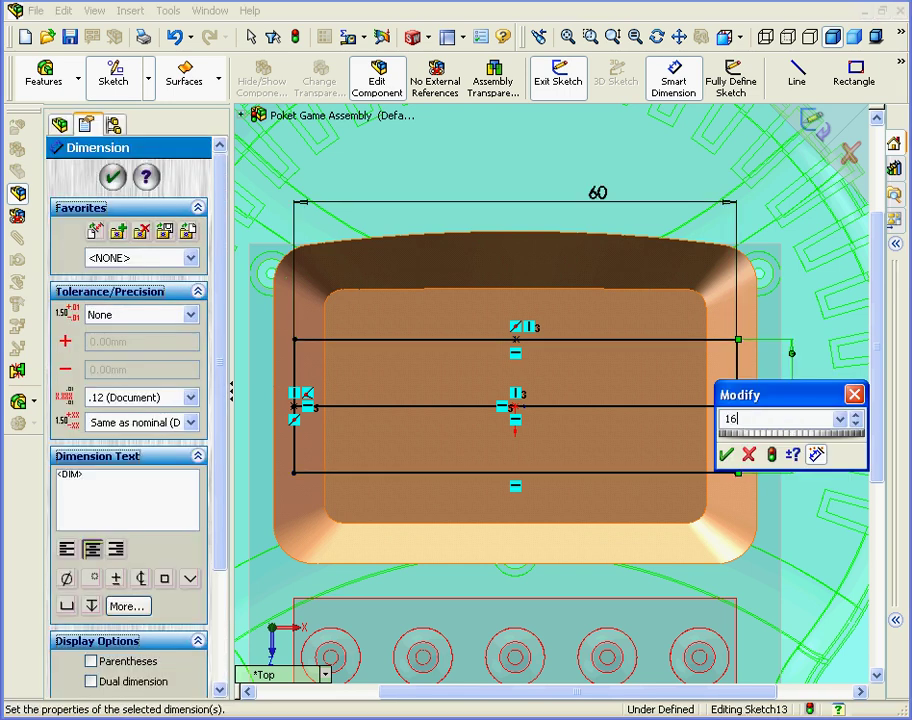
type("6")
left_click(726, 455)
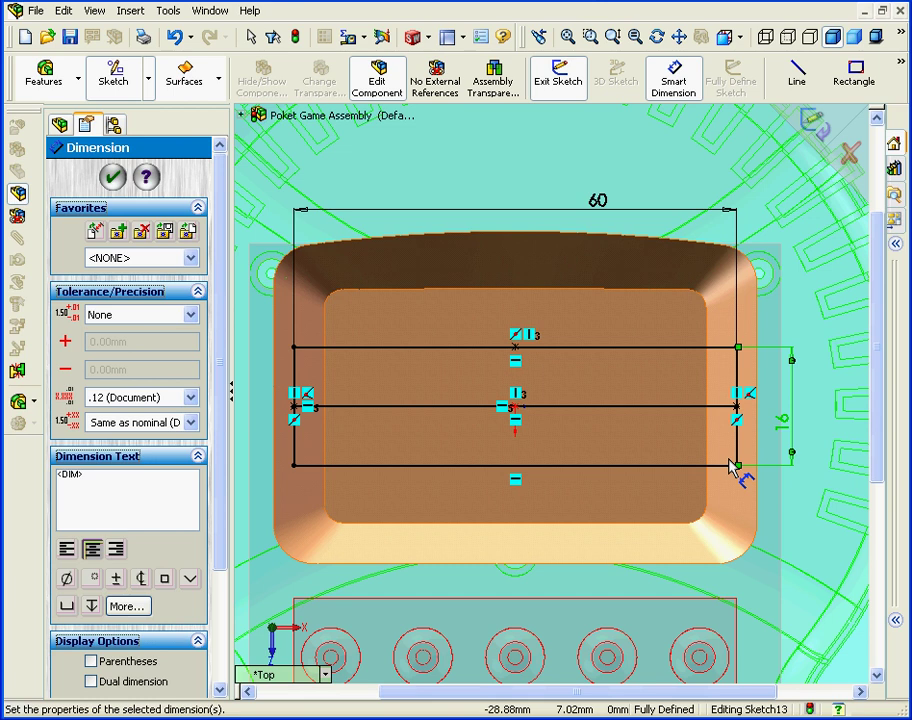
left_click(112, 176)
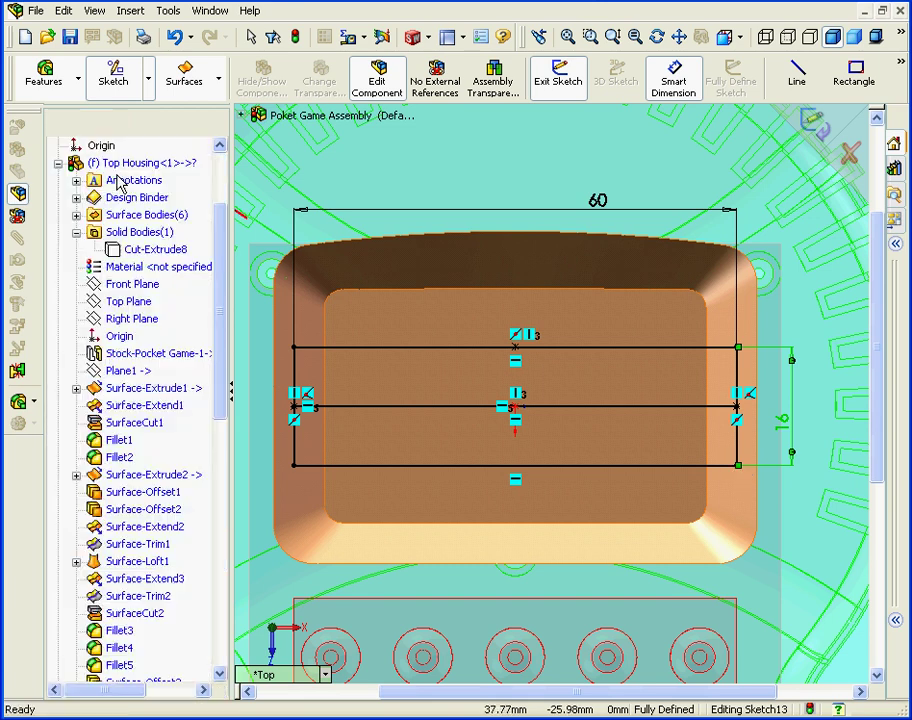
Step: Convert the rectangle's two vertical sides to construction geometry
left_click(736, 375)
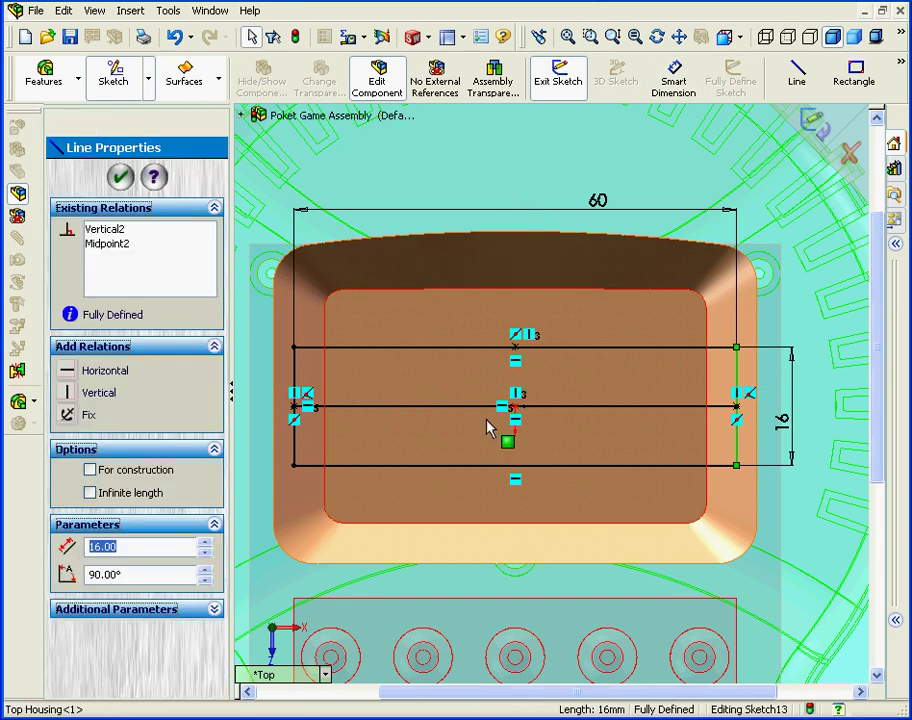
left_click(292, 380, "ctrl")
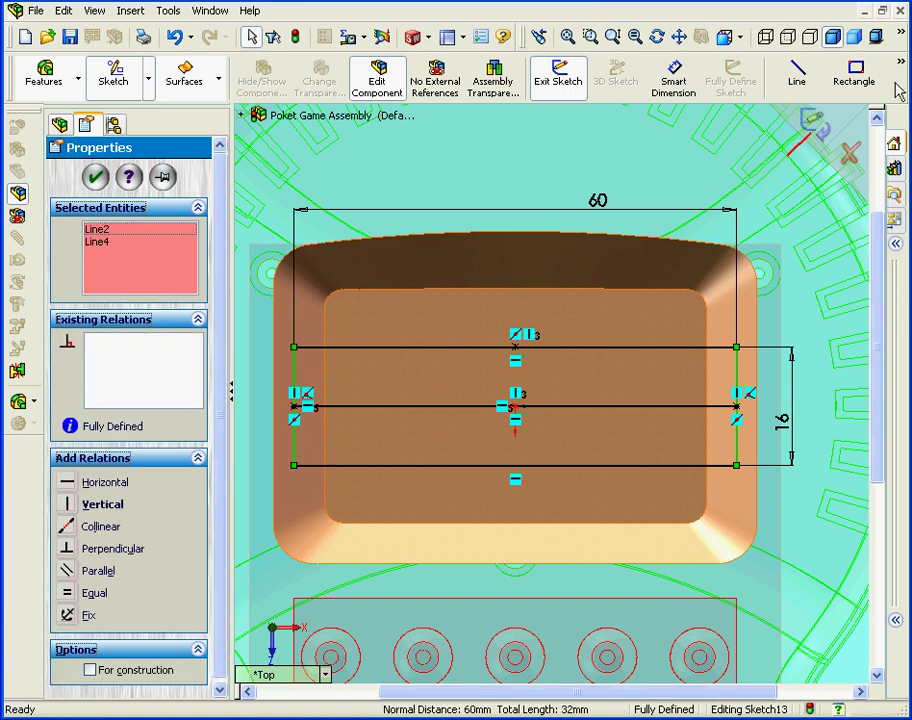
left_click(899, 66)
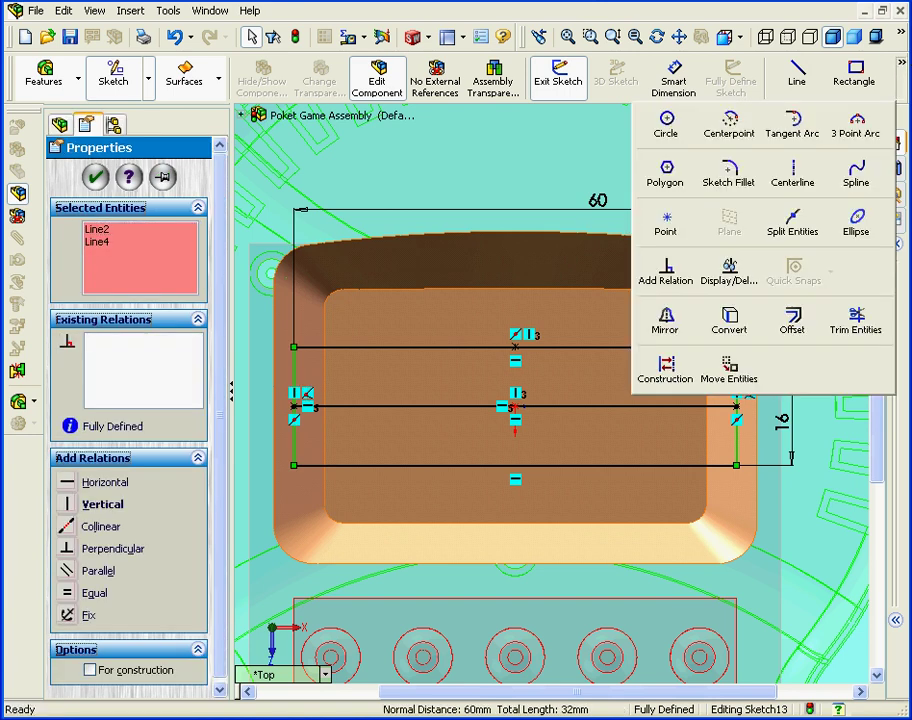
left_click(662, 416)
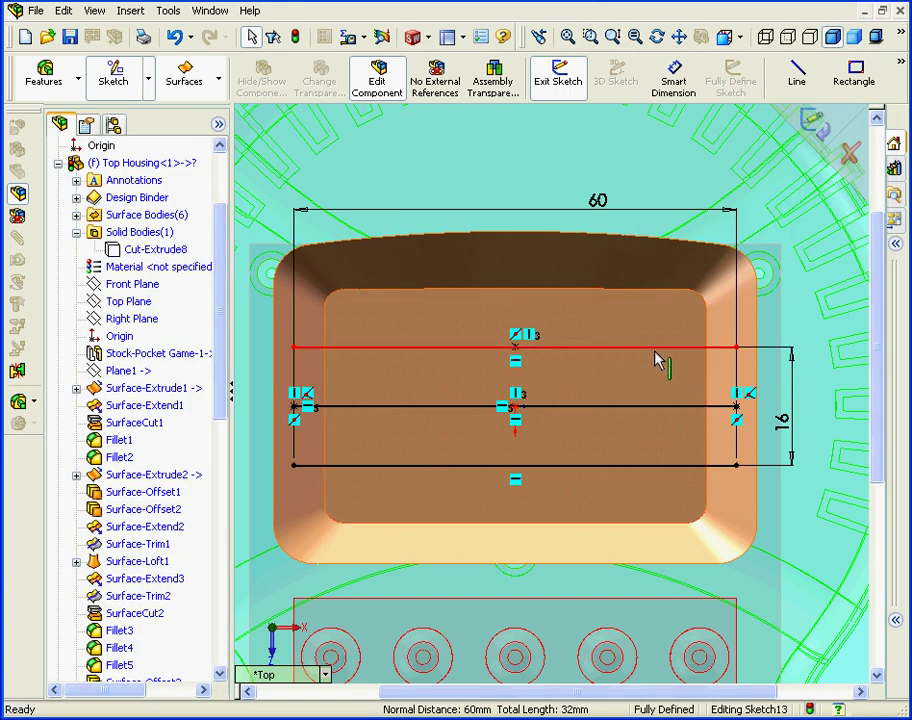
Step: Offset the three horizontal lines 0.5 mm bi-directionally with Cap ends set to Arcs, making the base lines construction geometry
left_click(655, 353)
left_click(665, 408, "ctrl")
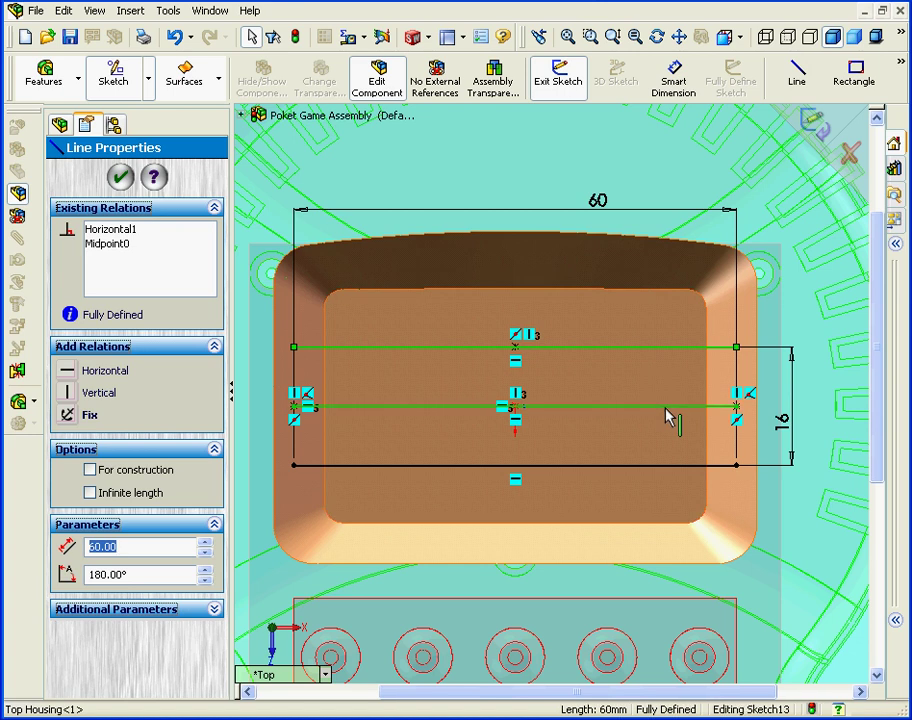
left_click(667, 478, "ctrl")
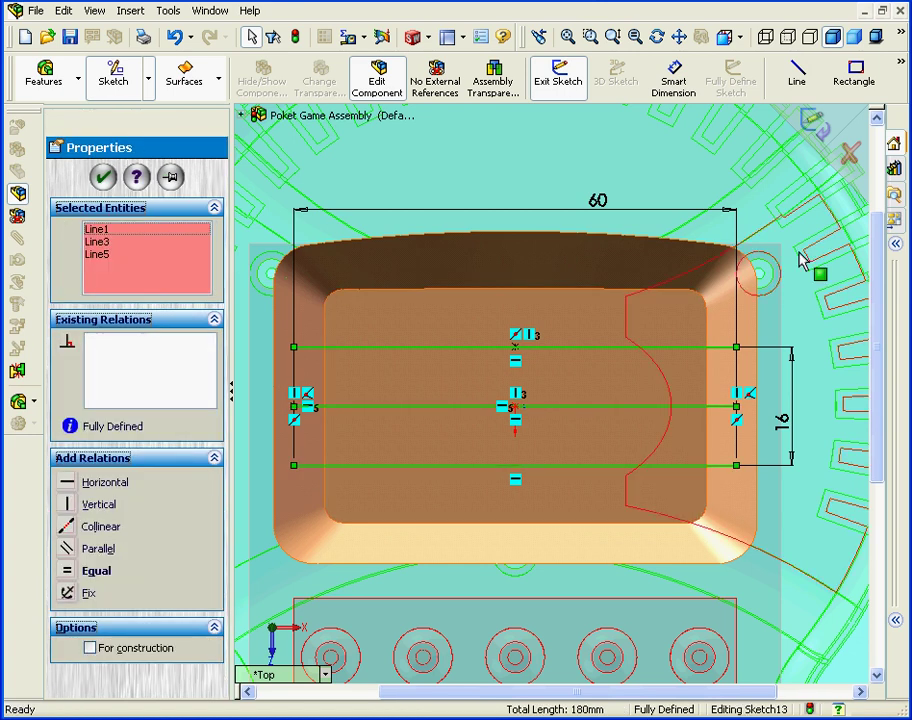
left_click(901, 67)
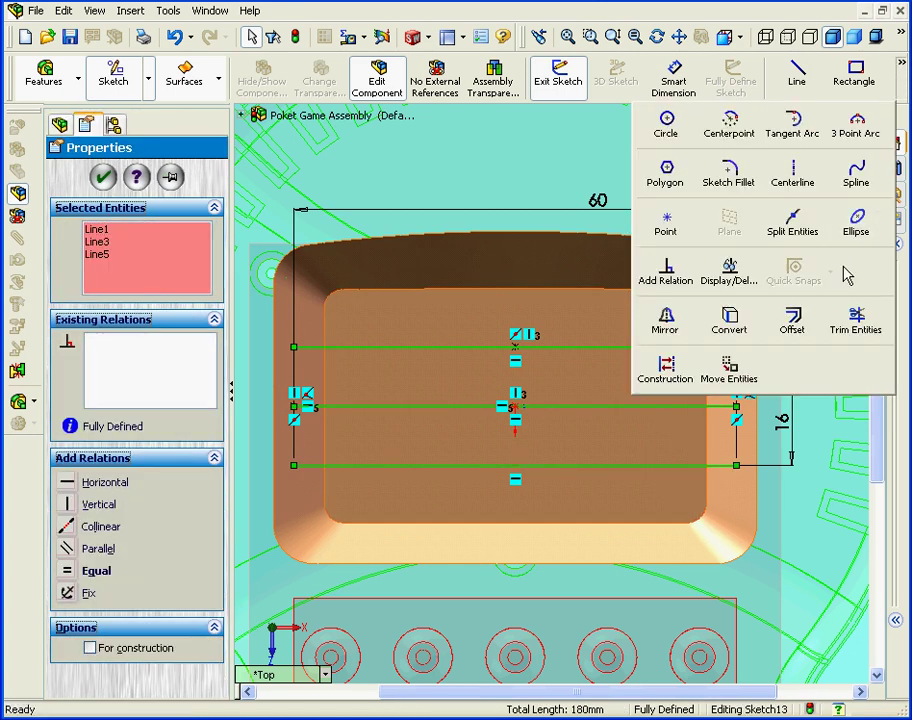
left_click(790, 322)
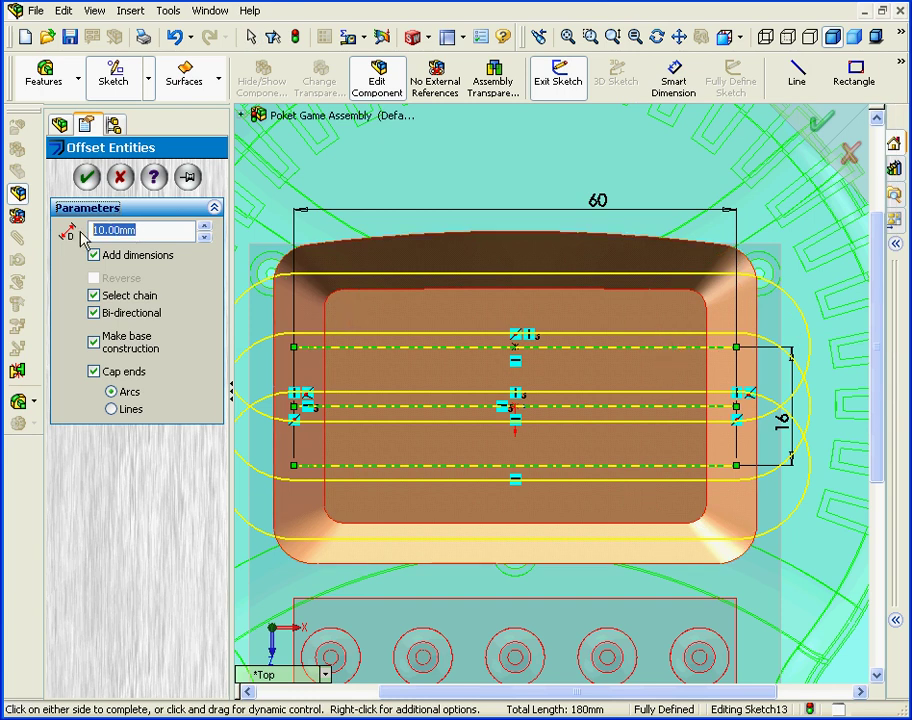
type(".")
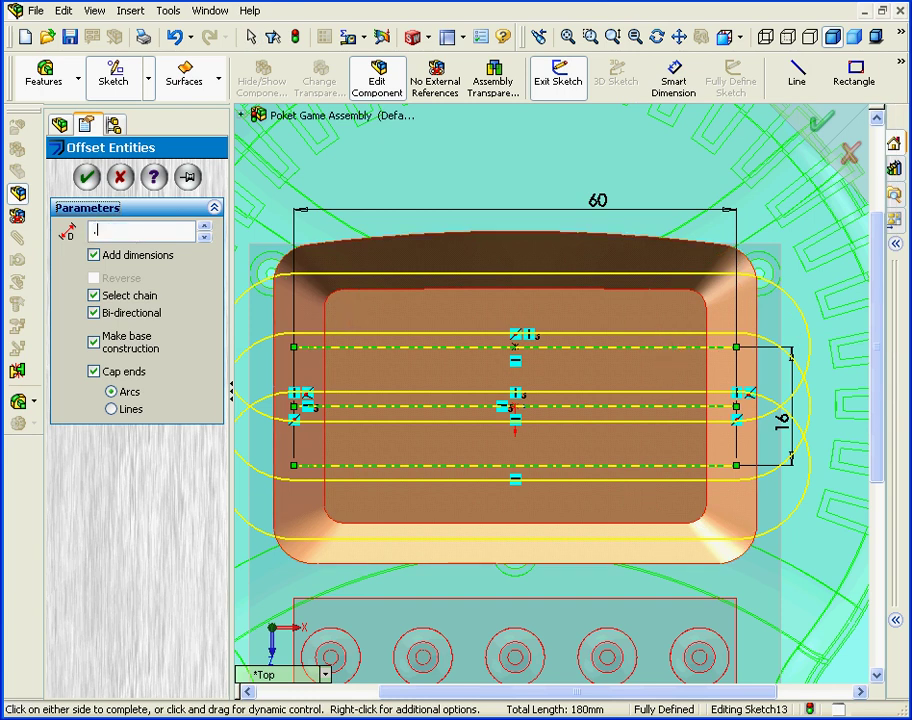
type("5")
key("Return")
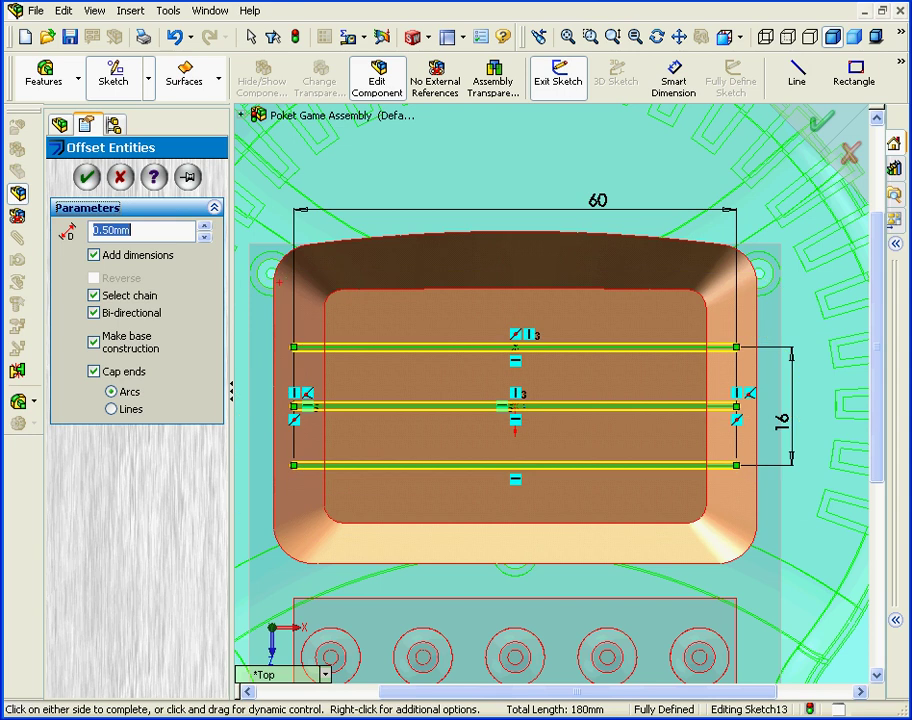
left_click(98, 377)
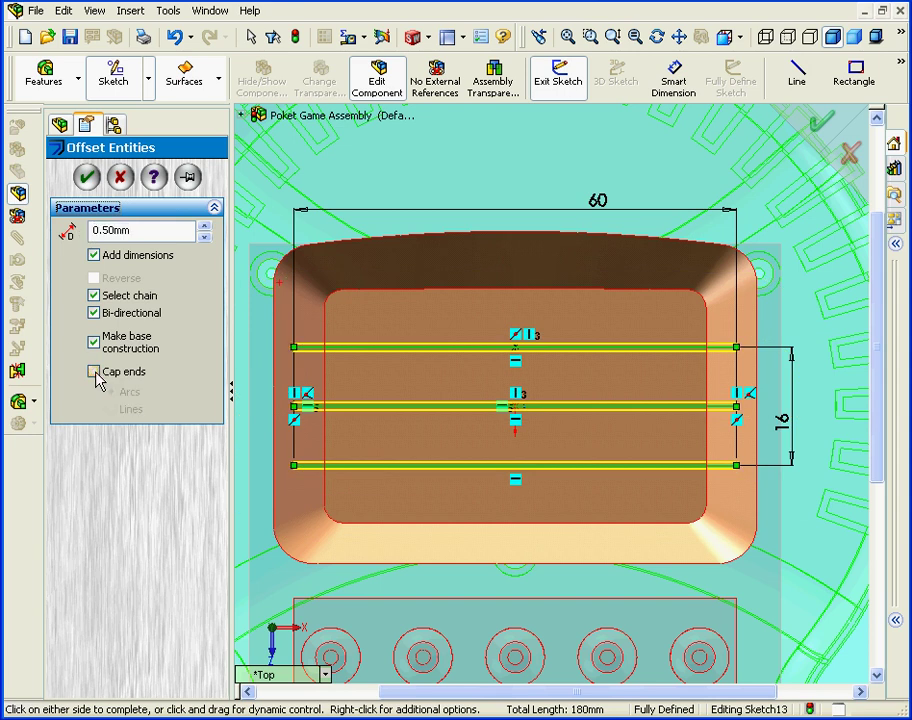
left_click(97, 379)
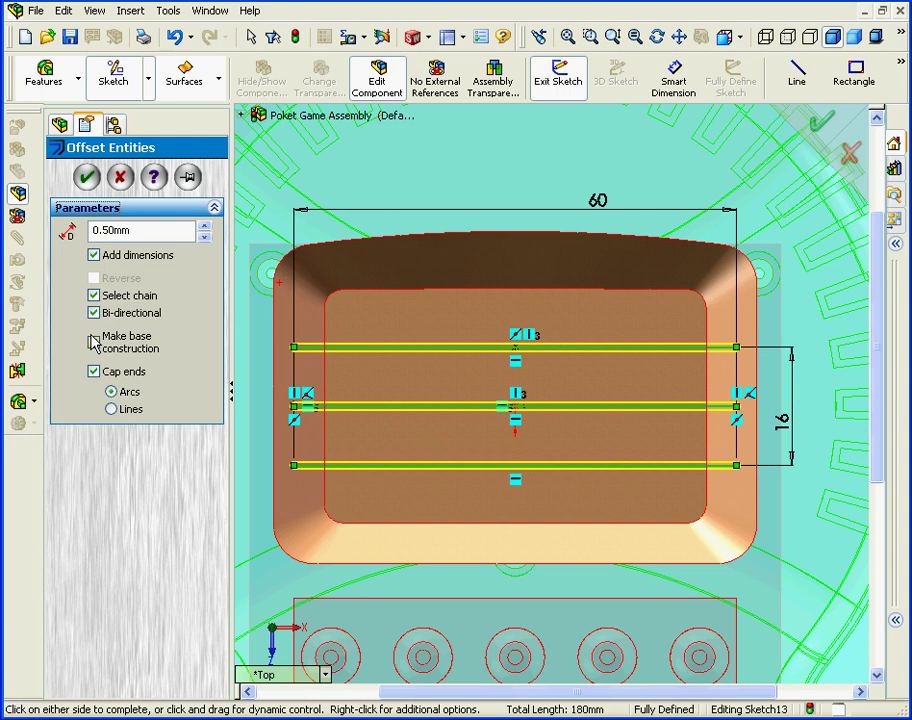
left_click(96, 182)
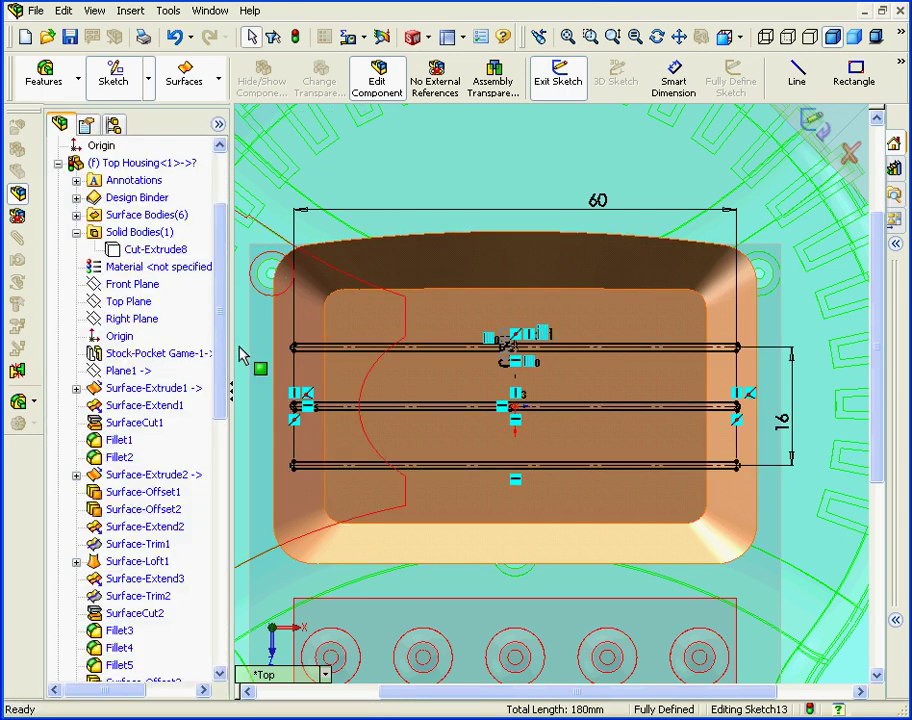
Step: Show the hidden Cut-Extrude8 solid body of the Top Housing
left_click(150, 250)
right_click(150, 252)
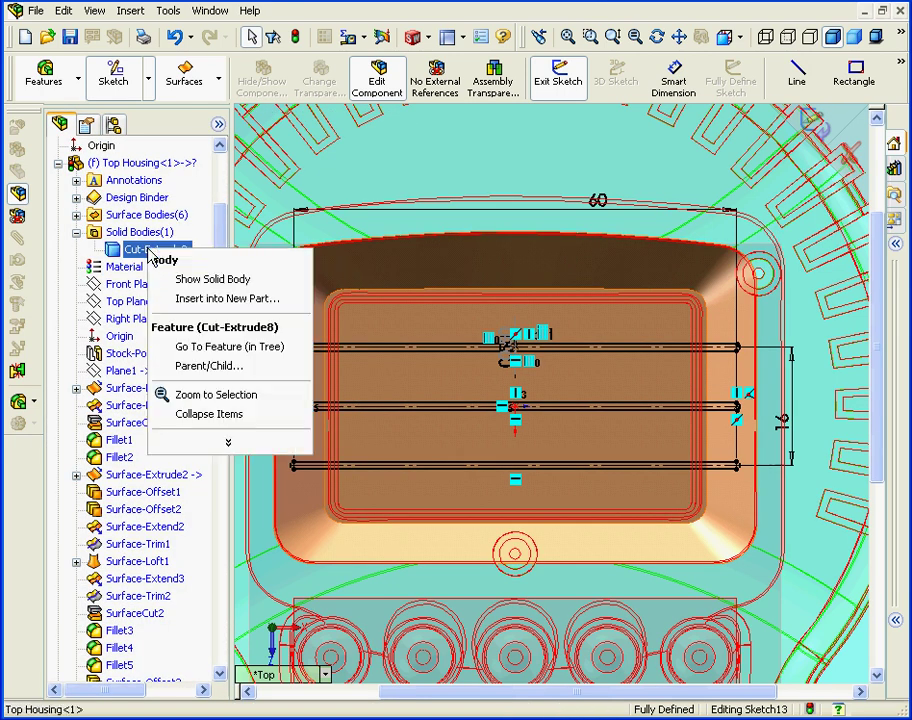
left_click(211, 280)
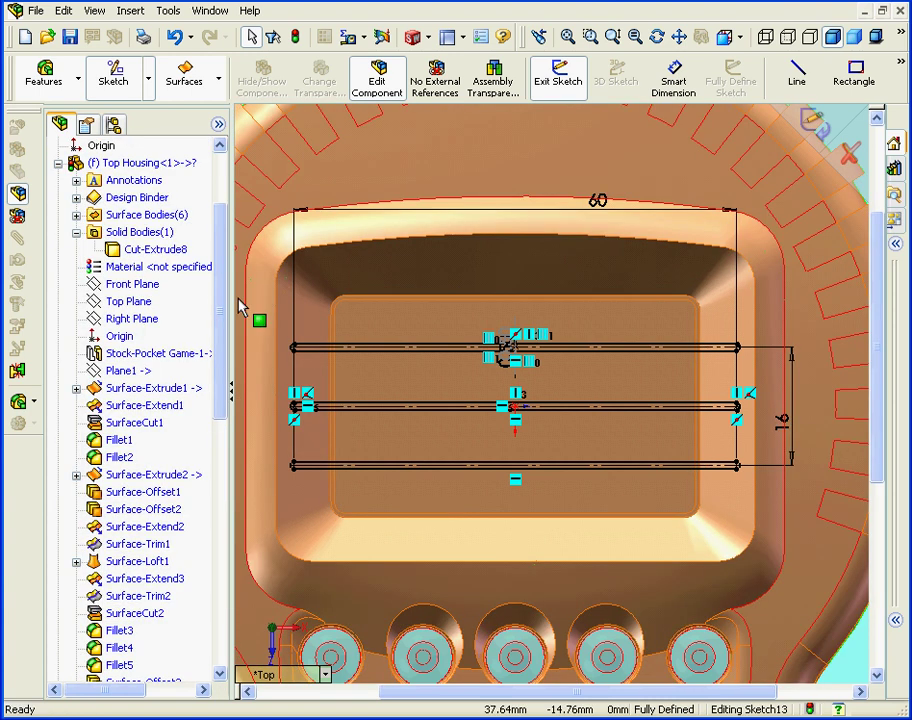
Step: Create an Extruded Cut in the Top Housing from the three slot profiles, ending Up To Surface at the Surface-Trim3 surface
left_click_drag(222, 335, 224, 577)
left_click(142, 266)
left_click(50, 78)
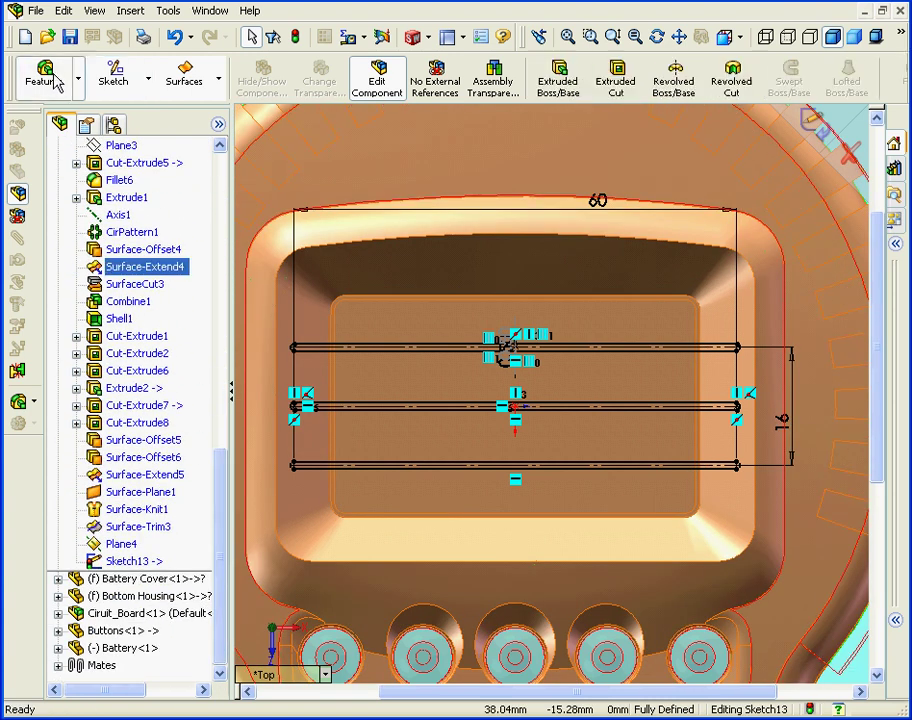
left_click(615, 78)
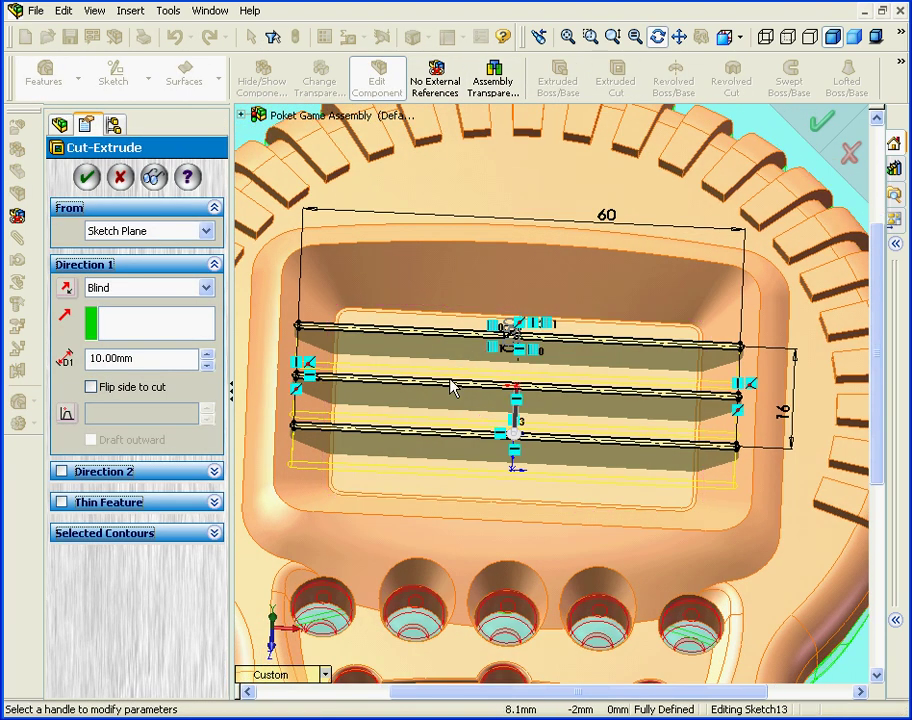
left_click(207, 288)
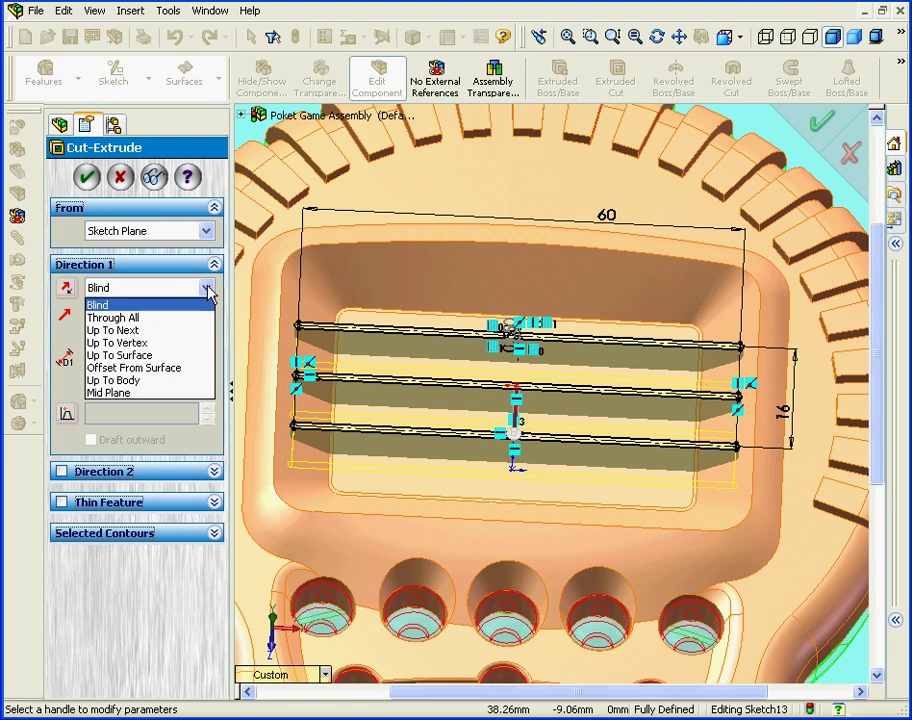
left_click(195, 355)
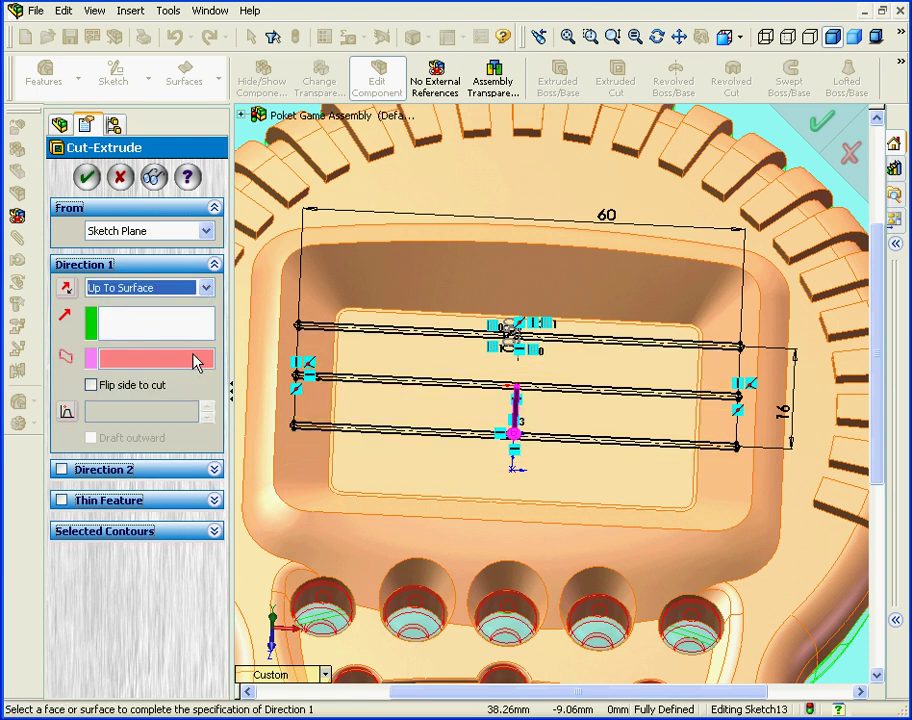
left_click(412, 466)
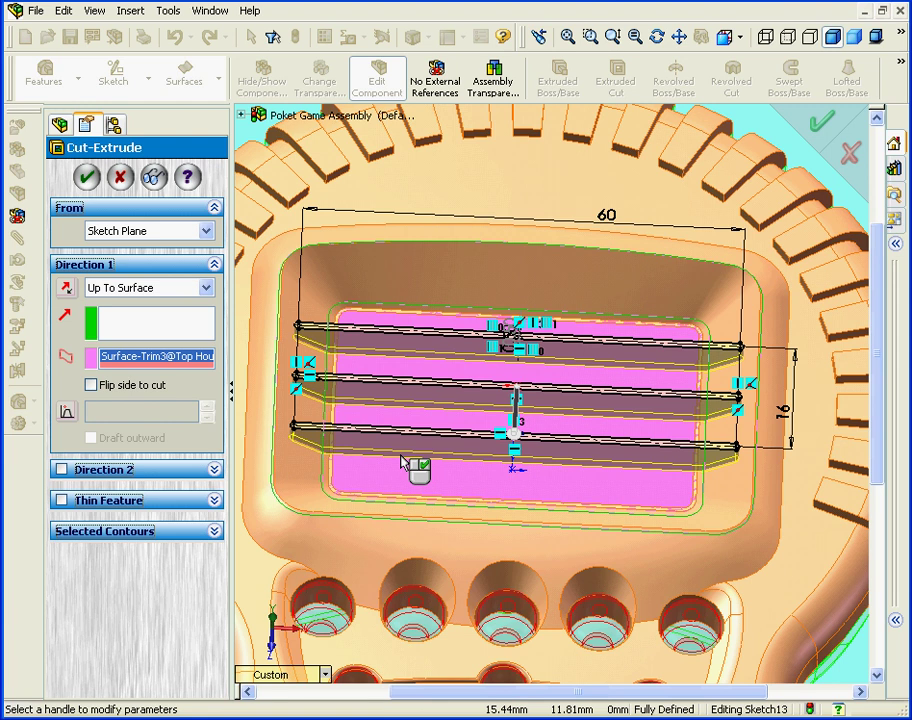
left_click(87, 177)
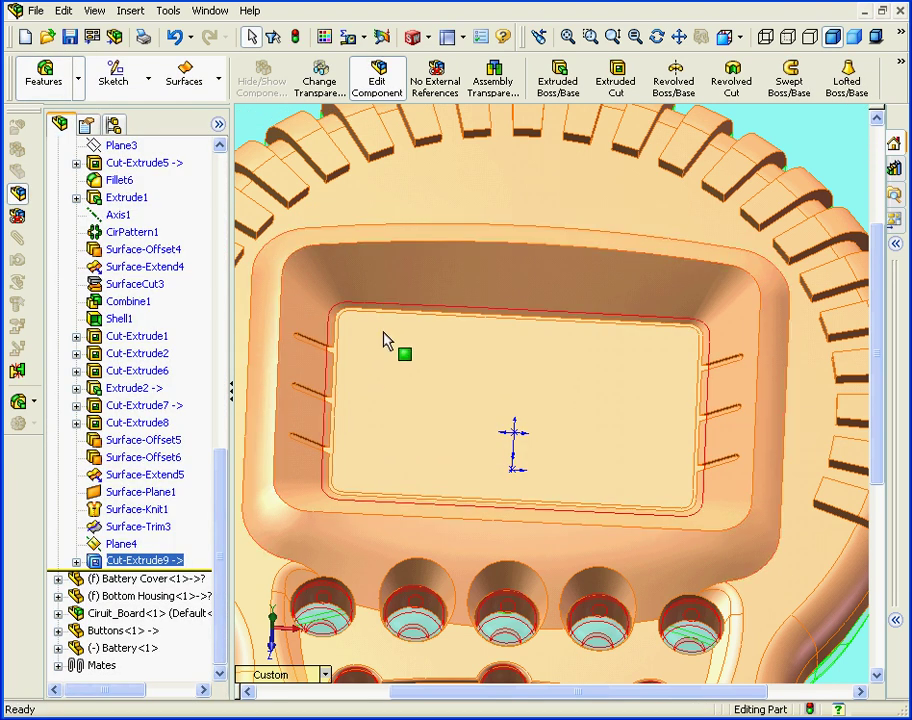
Step: Hide the surface body covering the screen opening of the Top Housing
right_click(402, 336)
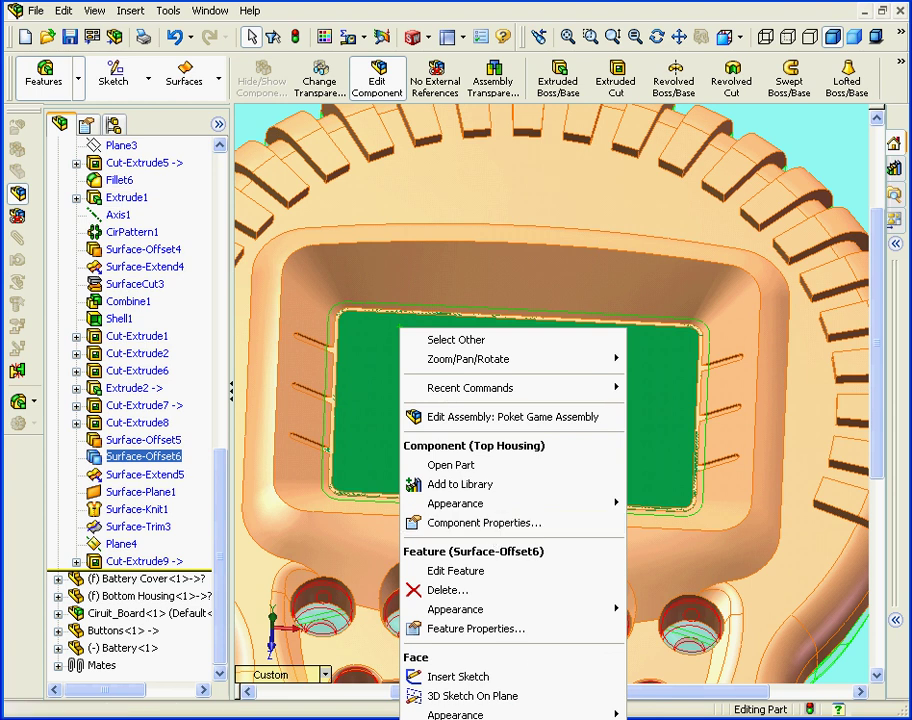
left_click(515, 677)
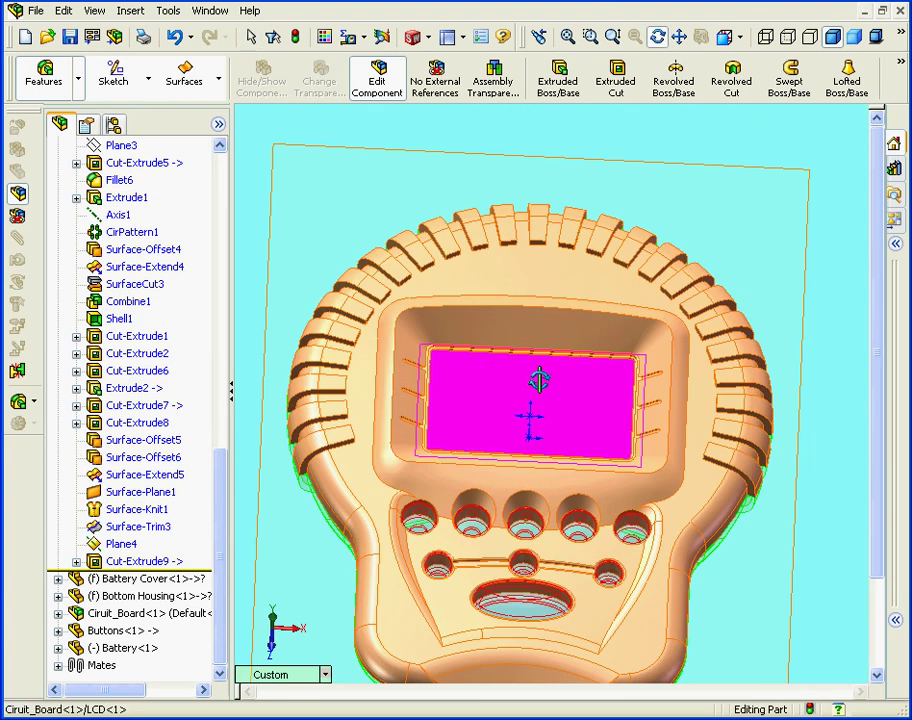
scroll(540, 377, "up", 3)
mouse_move(540, 377)
middle_mouse_down()
mouse_move(590, 465)
mouse_move(578, 443)
mouse_move(739, 474)
middle_mouse_up()
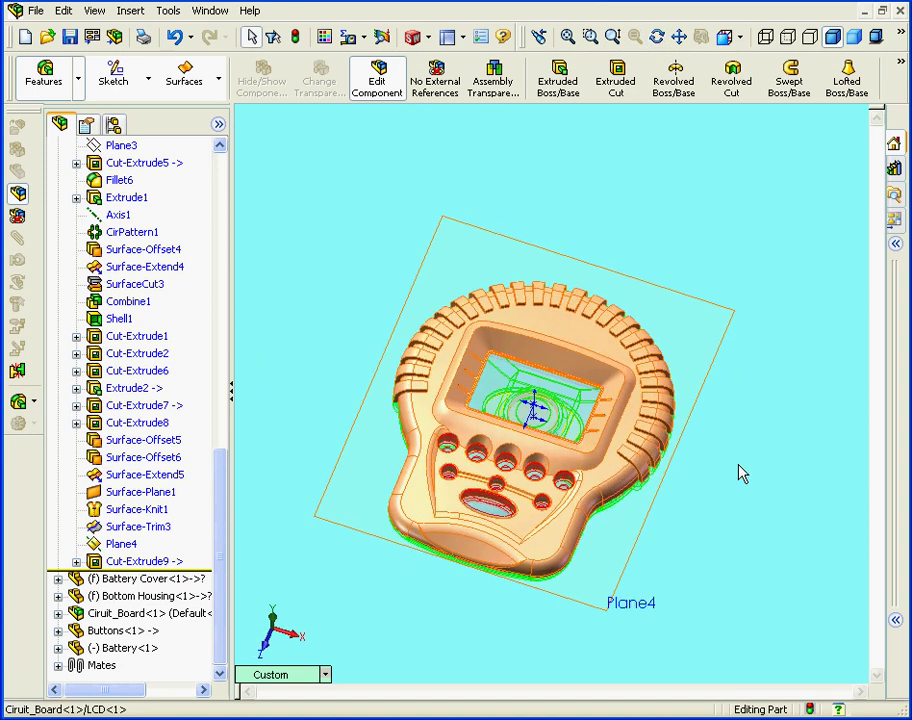
middle_click_drag(627, 440, 625, 389)
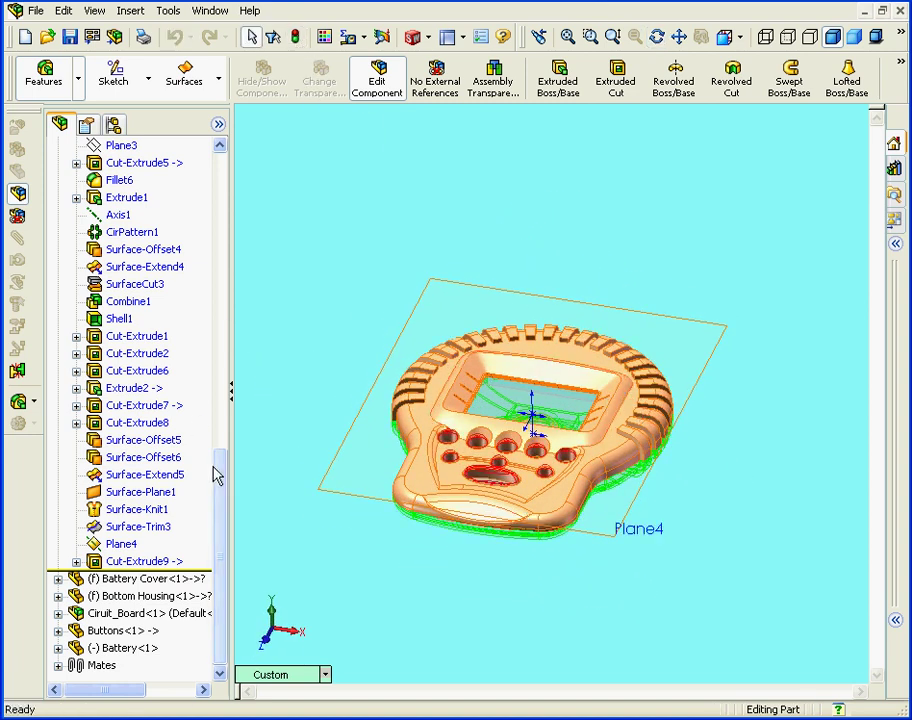
Step: Hide Plane4 of the Top Housing
left_click_drag(218, 474, 220, 135)
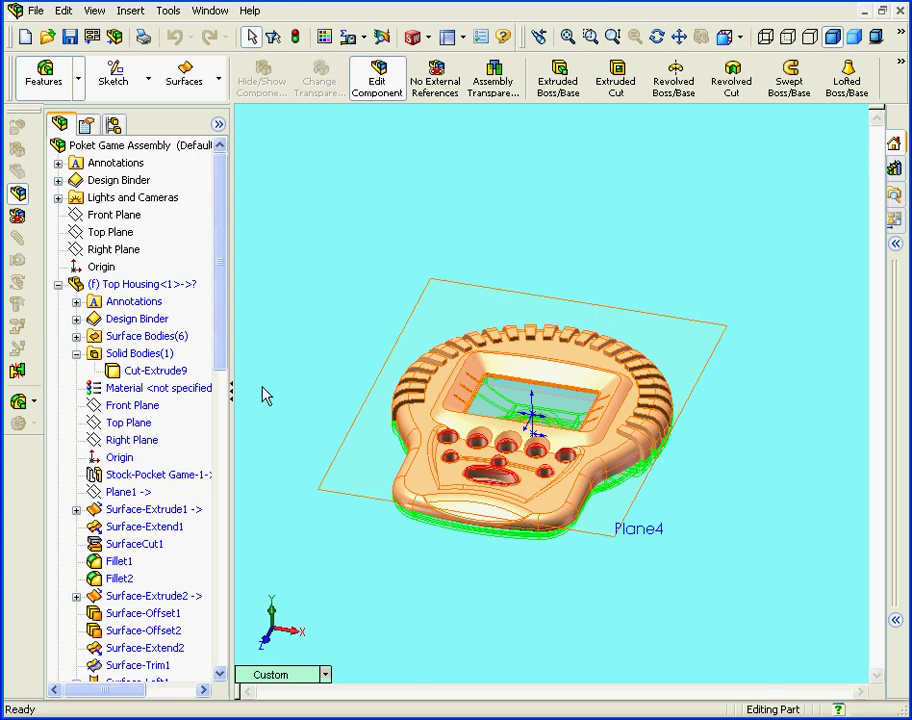
left_click_drag(220, 366, 262, 612)
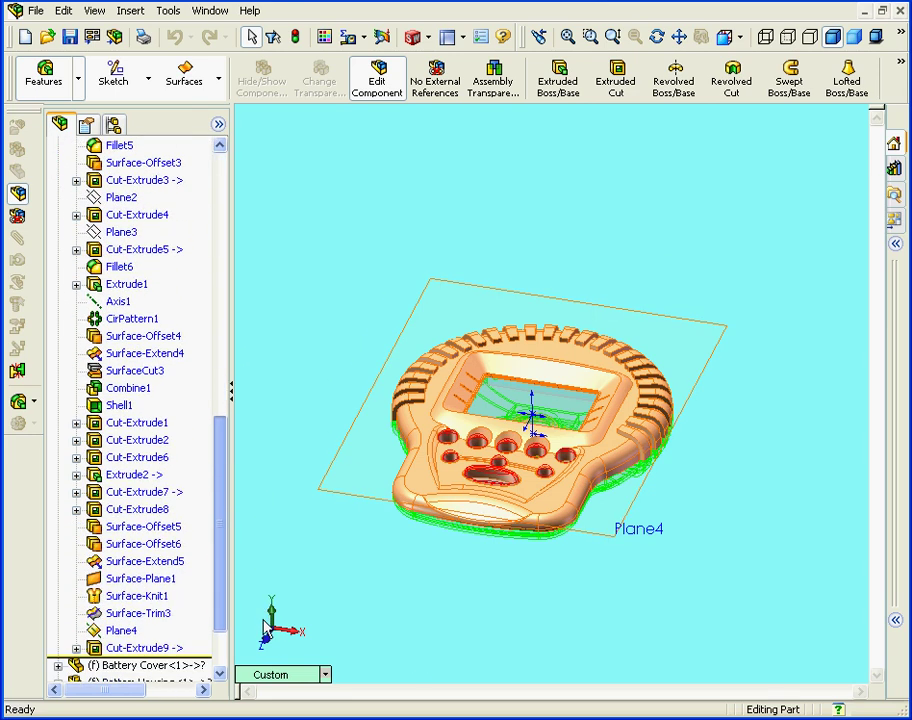
right_click(122, 631)
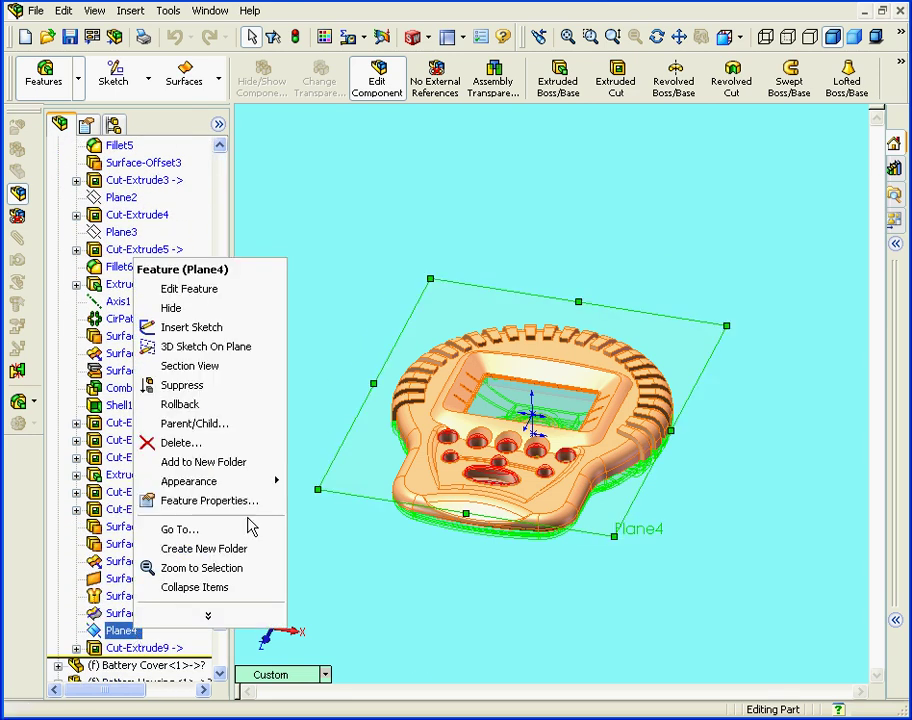
left_click(200, 309)
Step: Collapse the Top Housing's feature list and return from part editing to editing the Poket Game Assembly
left_click_drag(226, 568, 220, 265)
left_click(58, 285)
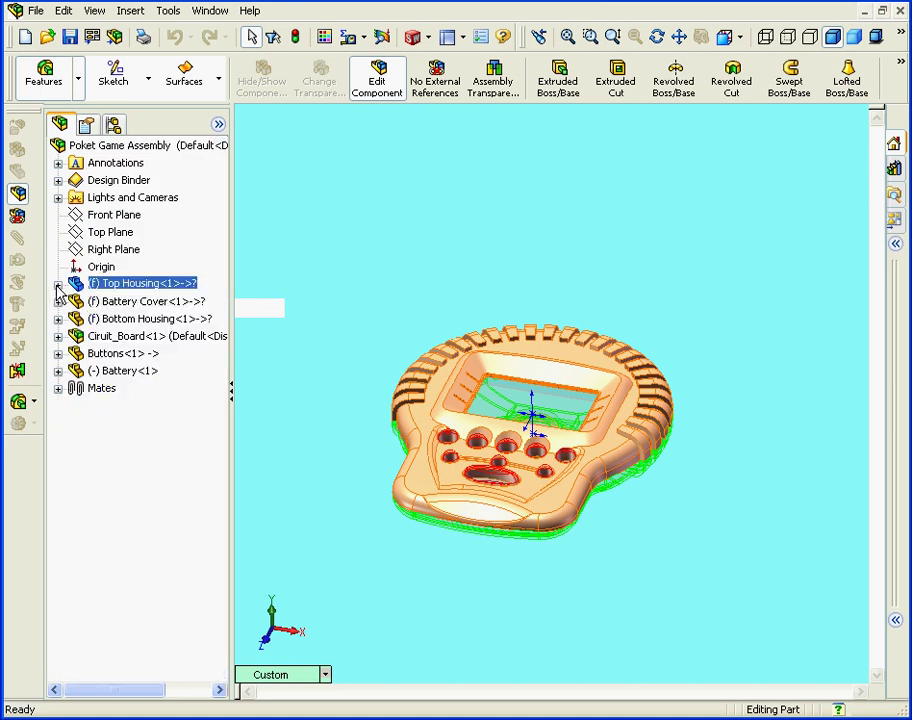
right_click(125, 152)
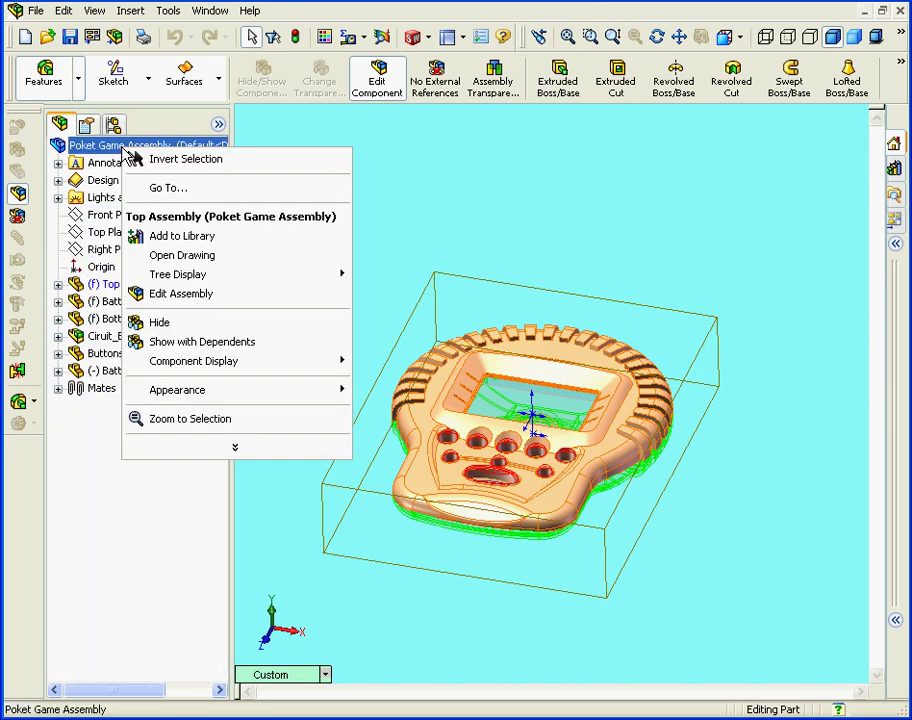
left_click(230, 295)
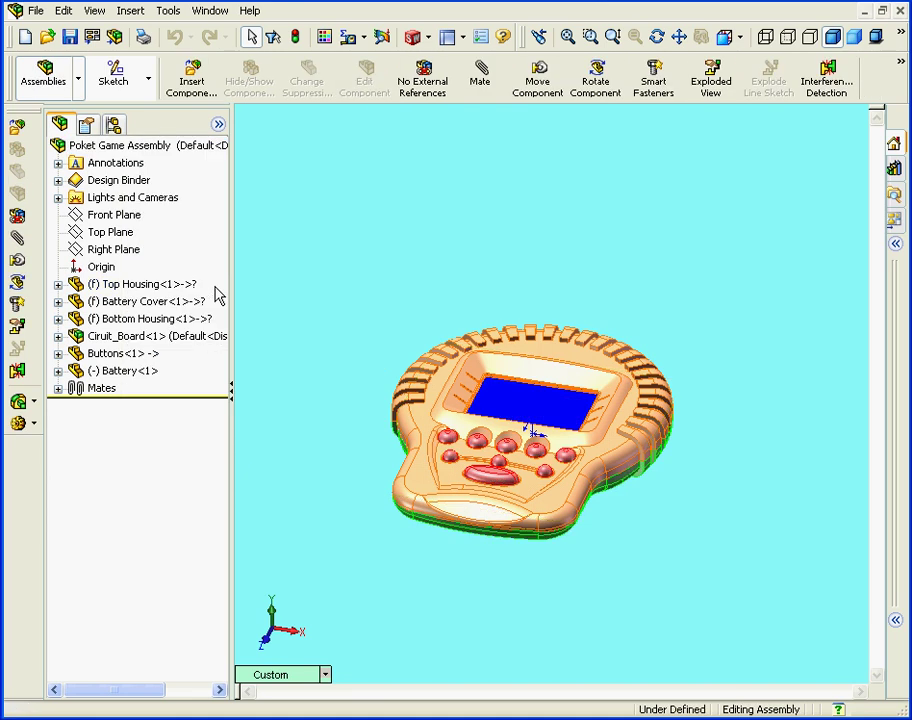
middle_click_drag(563, 418, 546, 436)
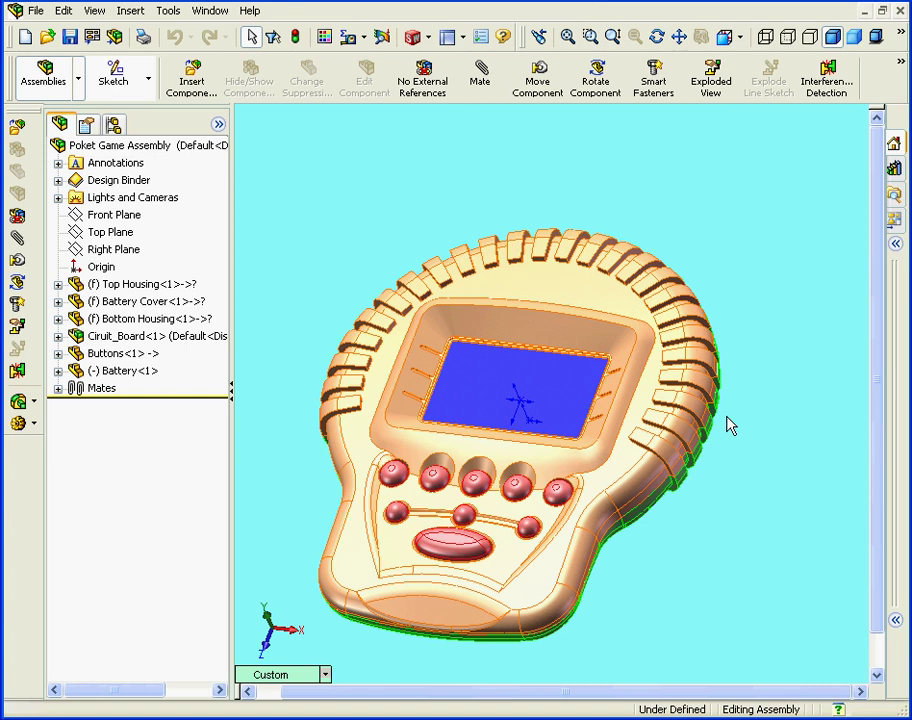